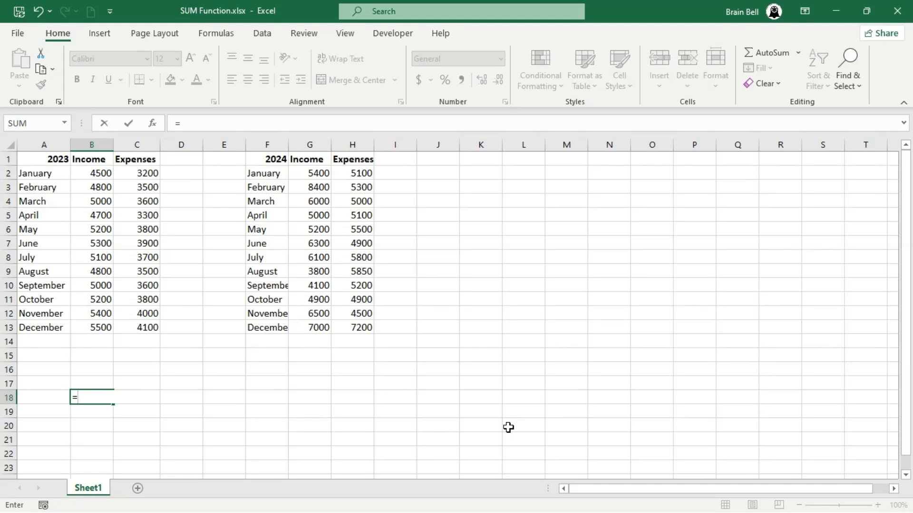
Step: Add the January to April 2023 income in cell B18 with the formula =B2+B3+B4+B5
text(B2)
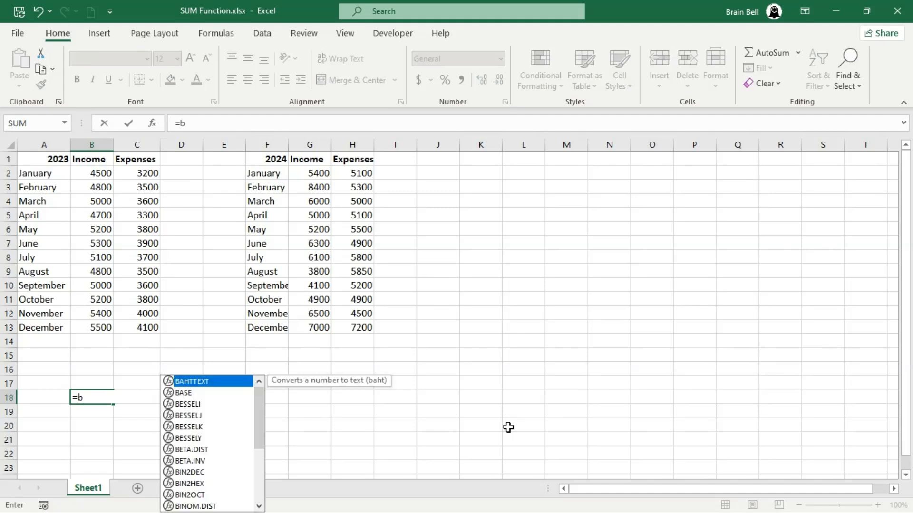
text(+)
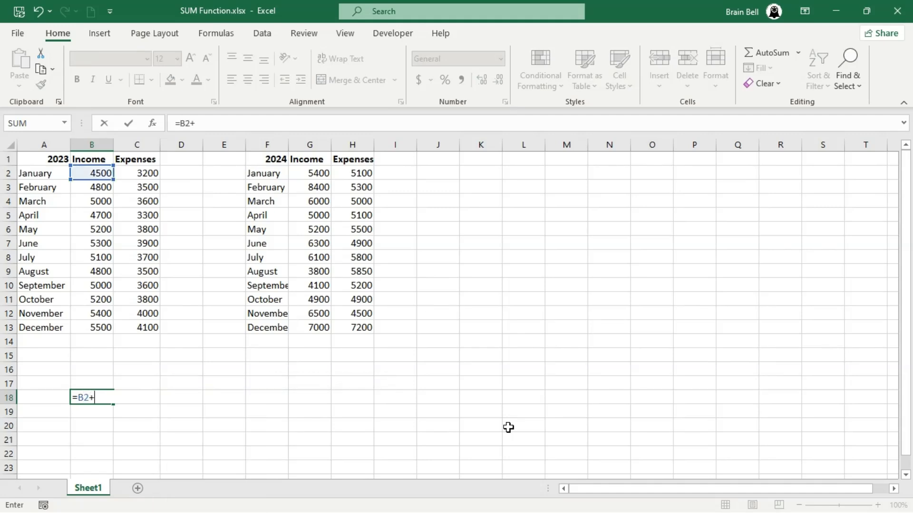
text(B3+)
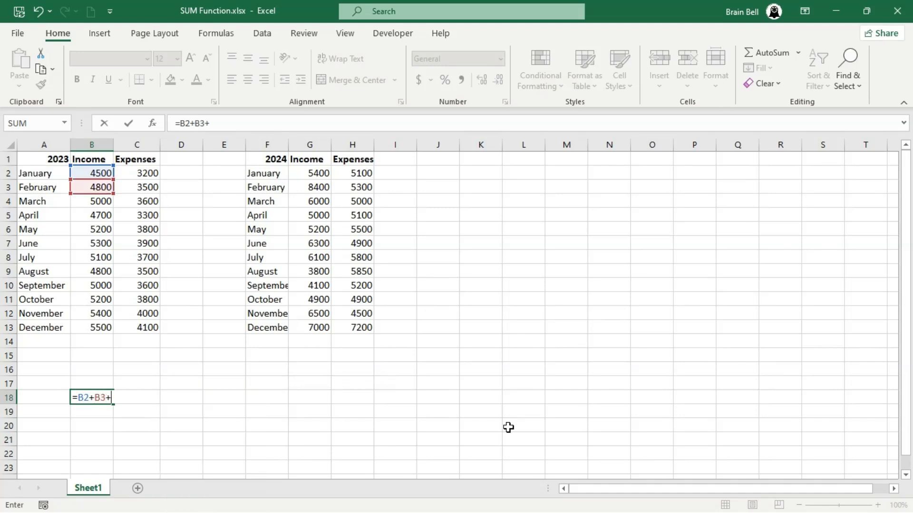
text(B4+B5)
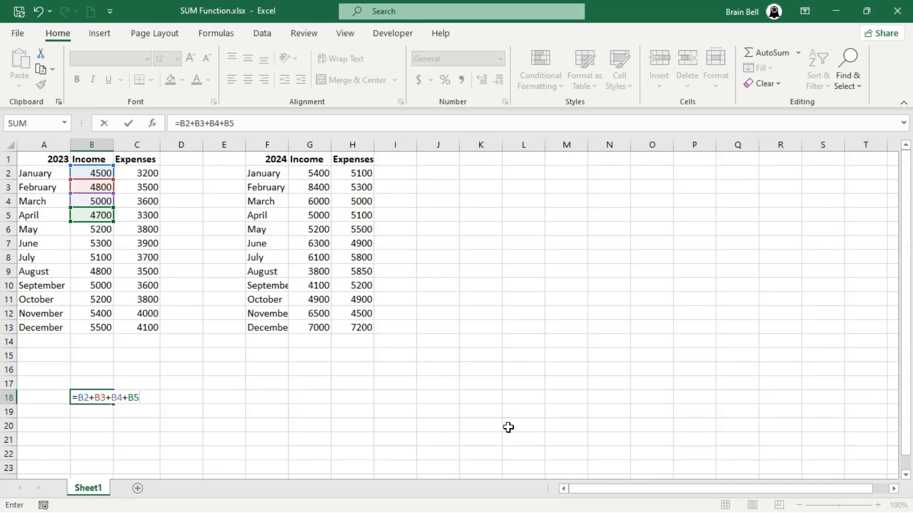
key(Return)
Step: Replace the formula in B18 with =SUM(B2:B13) to total the whole 2023 income column
key(Up)
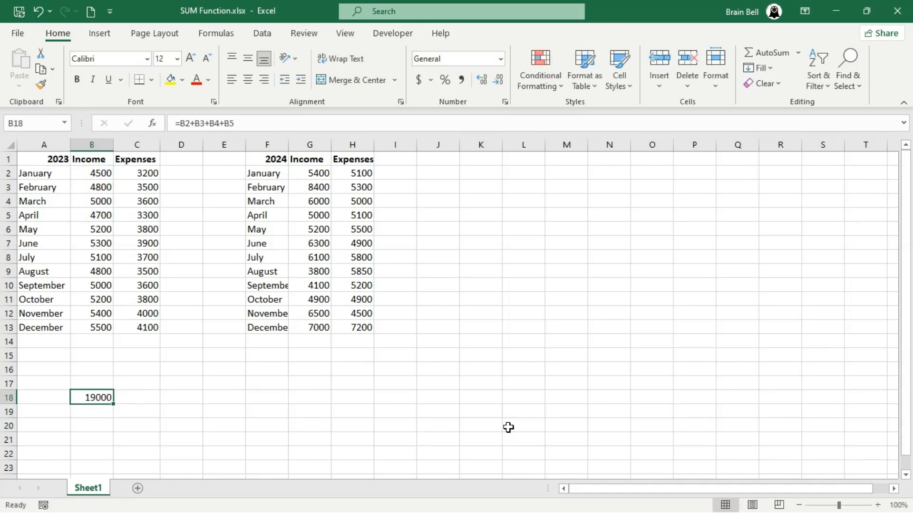
text(=)
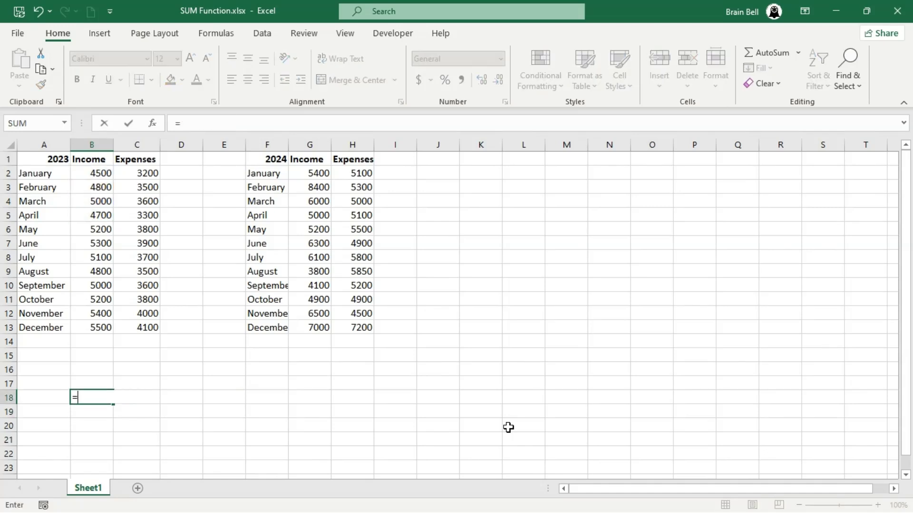
text(SUM)
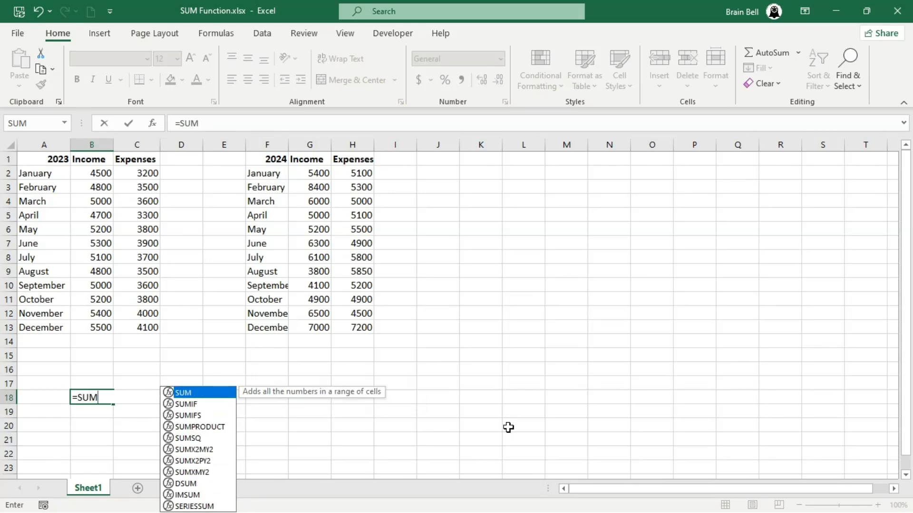
text(()
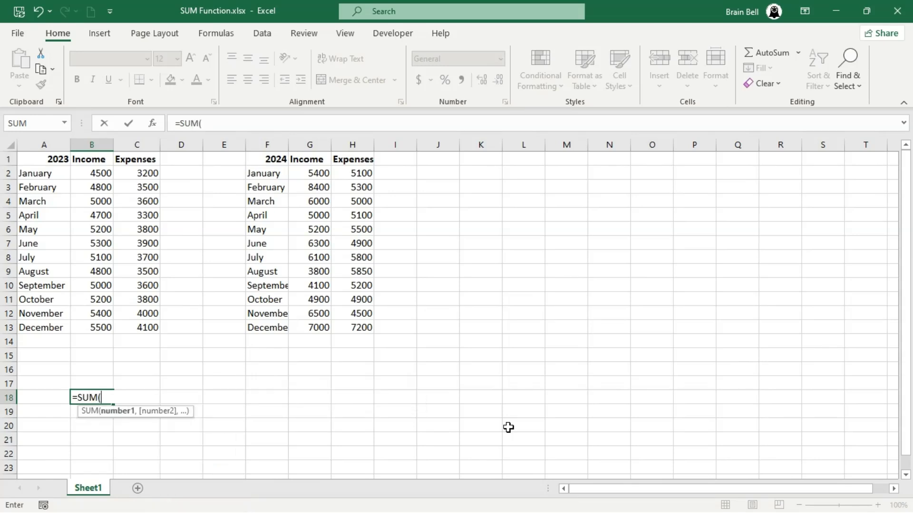
text(B2)
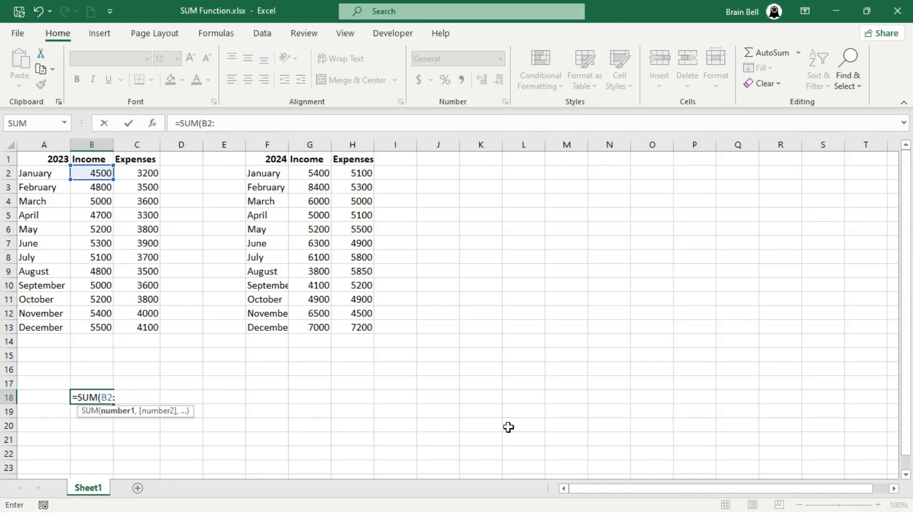
text(:B13))
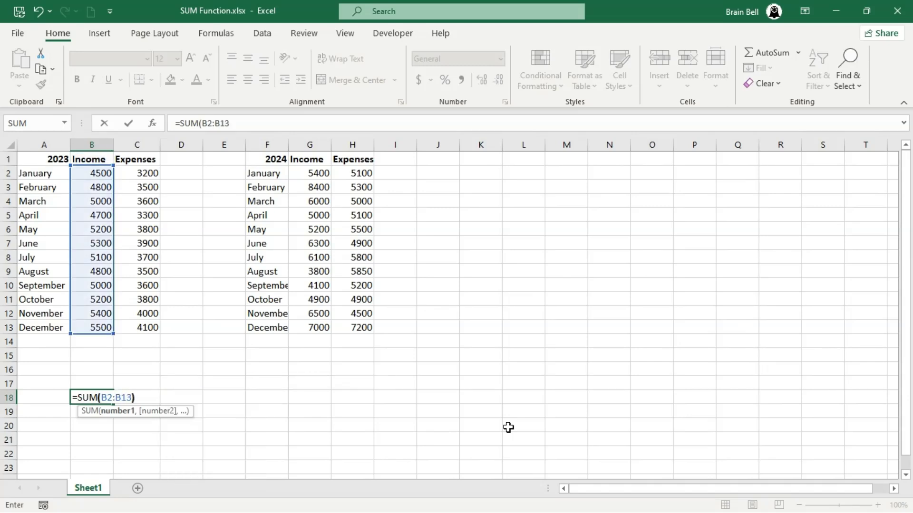
key(Return)
Step: Edit the SUM formula in B18 to list individual cells instead of a range: =SUM(B2,B3,B4,B5,B6,B7)
key(Up)
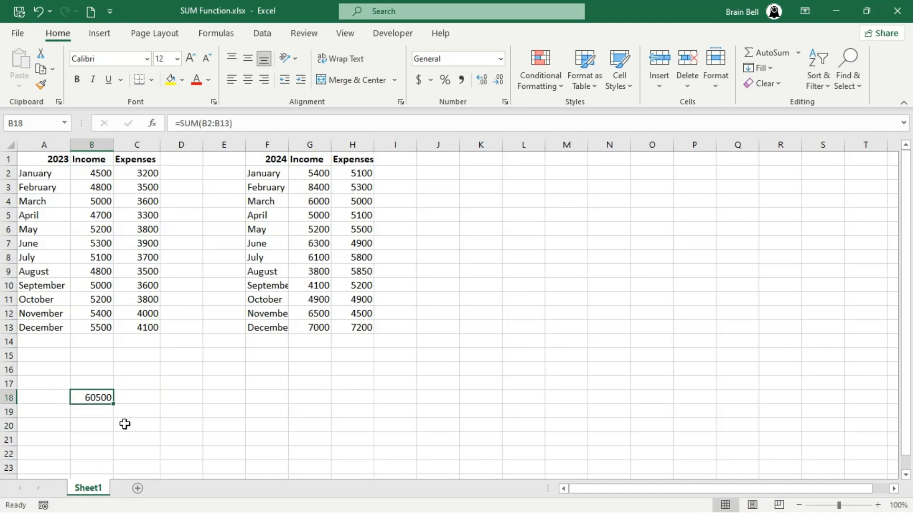
double_click(91, 400)
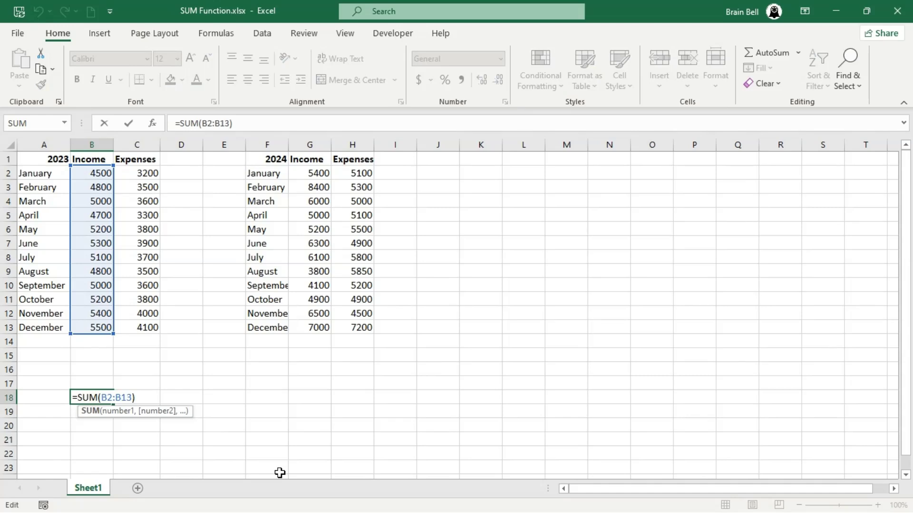
key(Right)
key(Right)
key(Right)
key(Right)
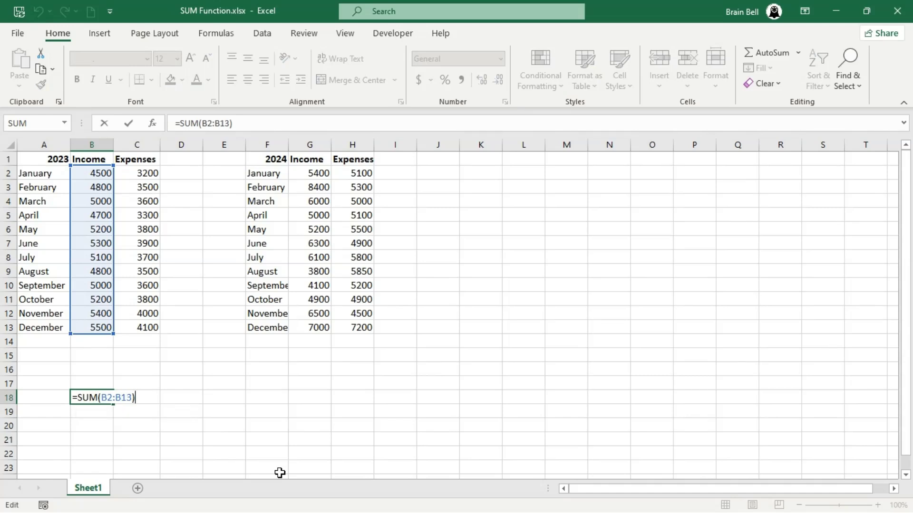
key(Left)
key(BackSpace)
key(BackSpace)
key(BackSpace)
key(BackSpace)
text(,)
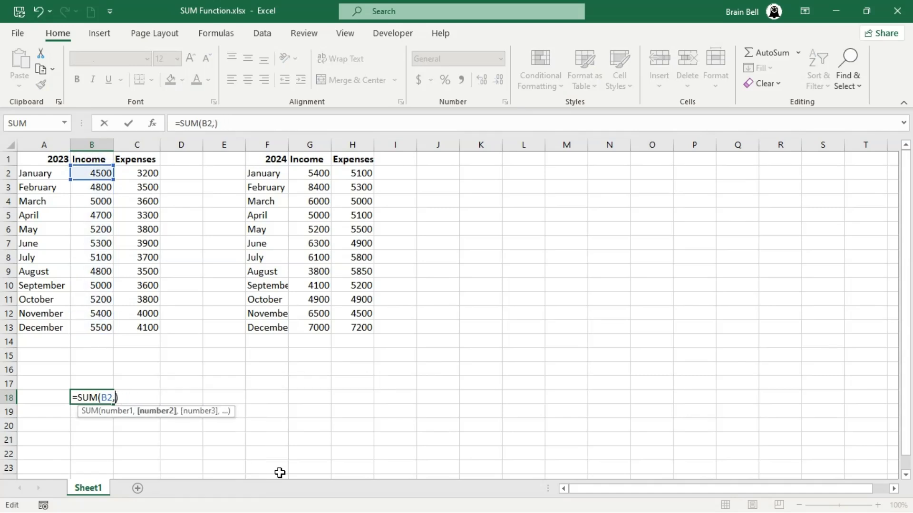
text(B)
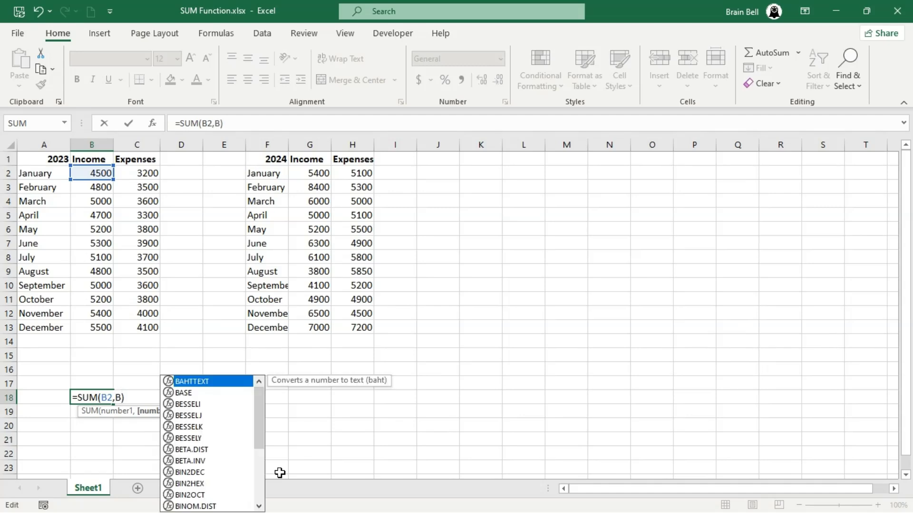
text(3,B4)
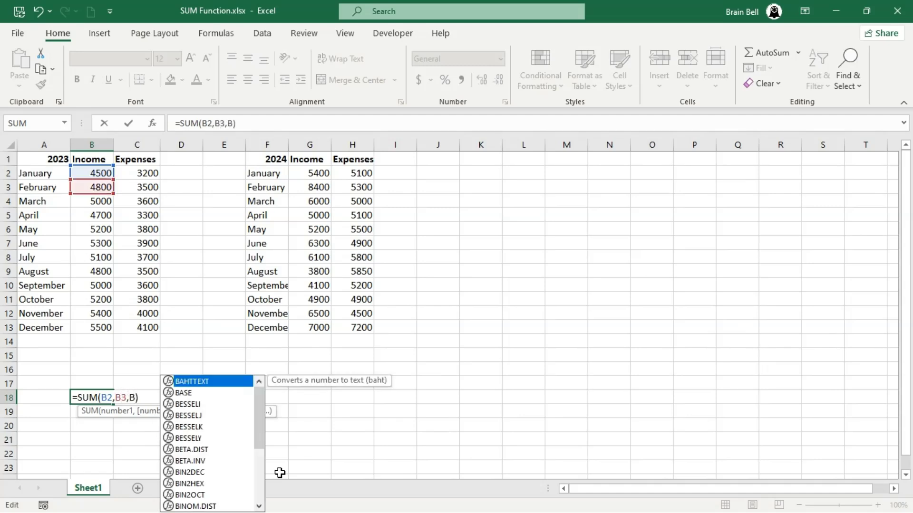
text(,B5,B6)
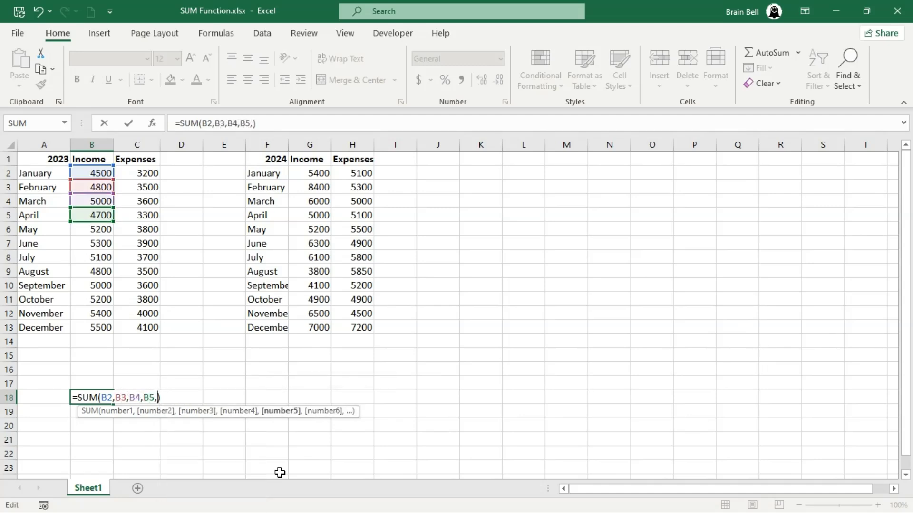
text(,B7))
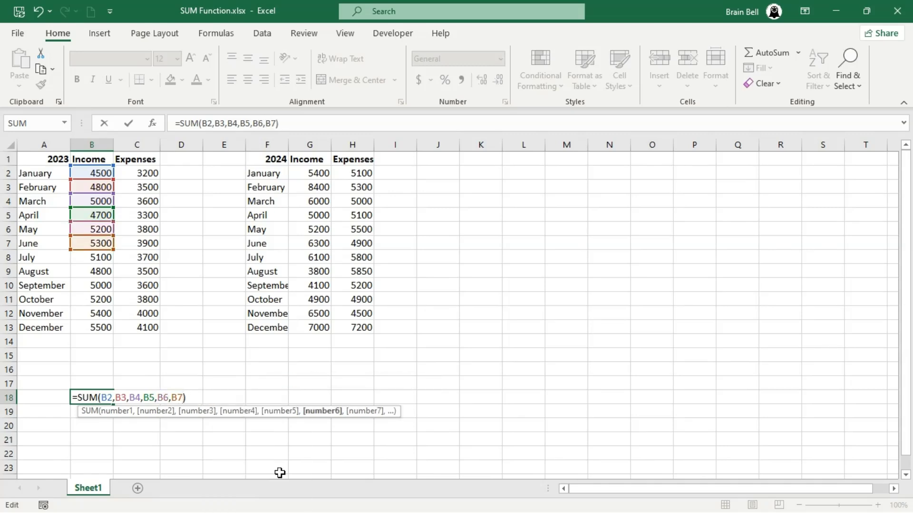
key(Return)
Step: Replace the formula in B18 with =SUM(B2:B13, G2:G13) to total the income of both years
key(Up)
text(=)
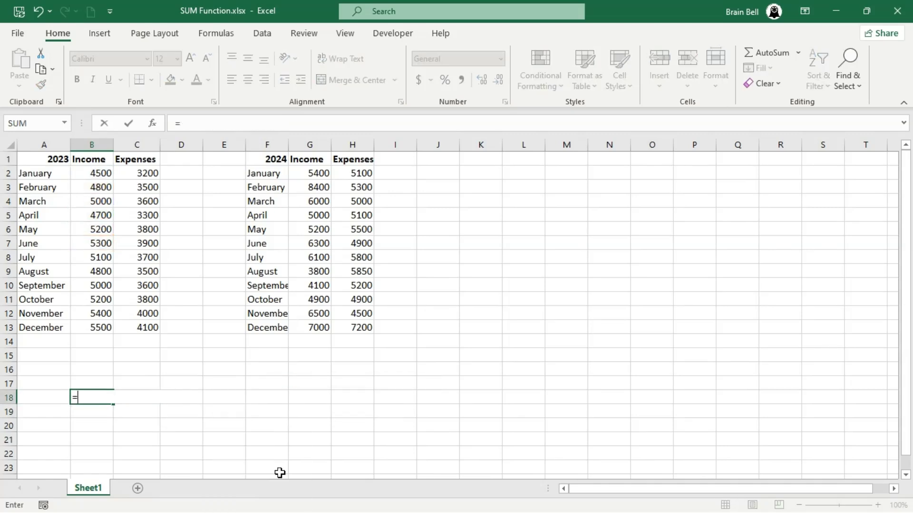
text(SUM(B2:)
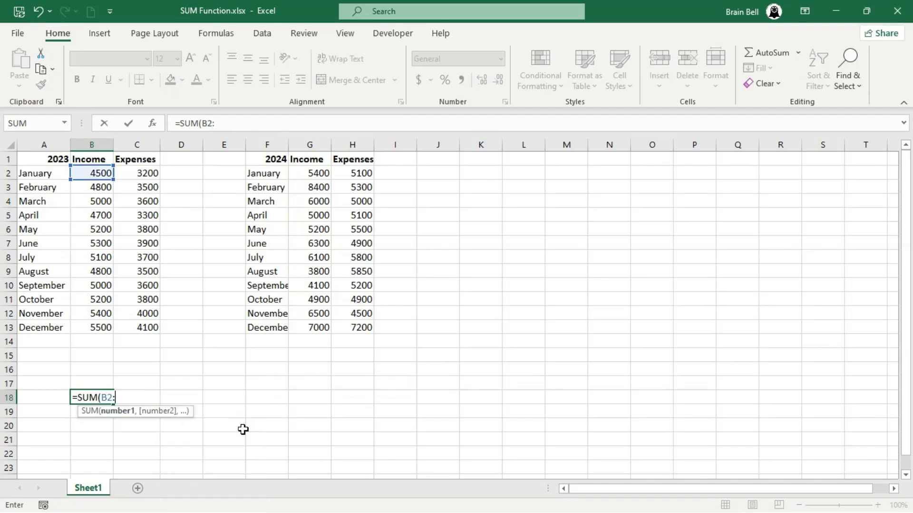
text(B13,)
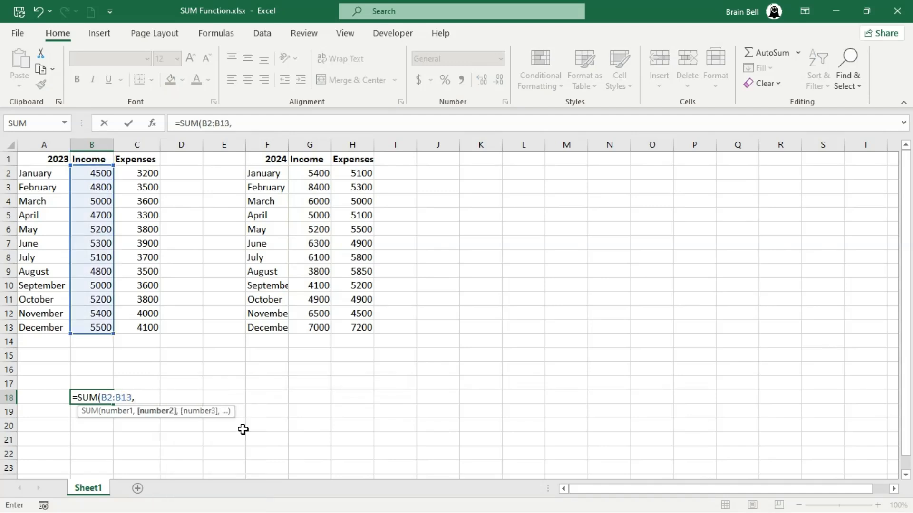
text( G2:G13)
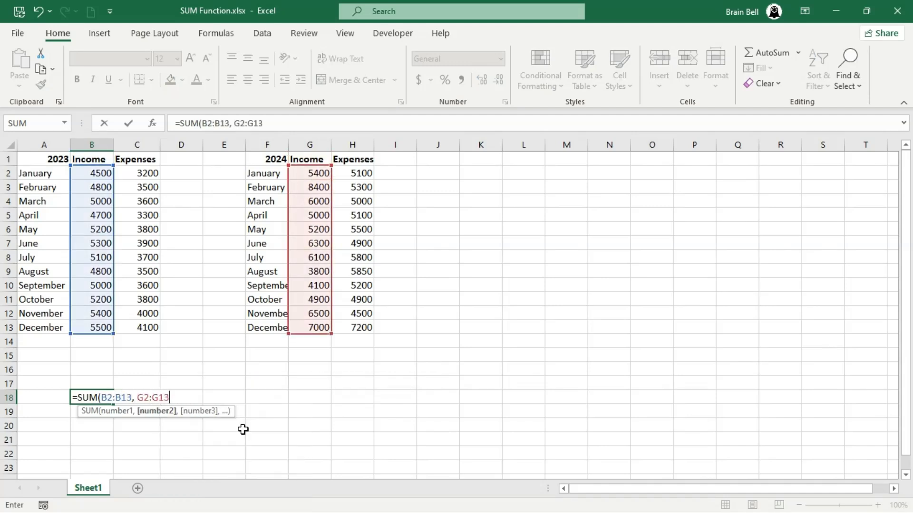
text())
key(Return)
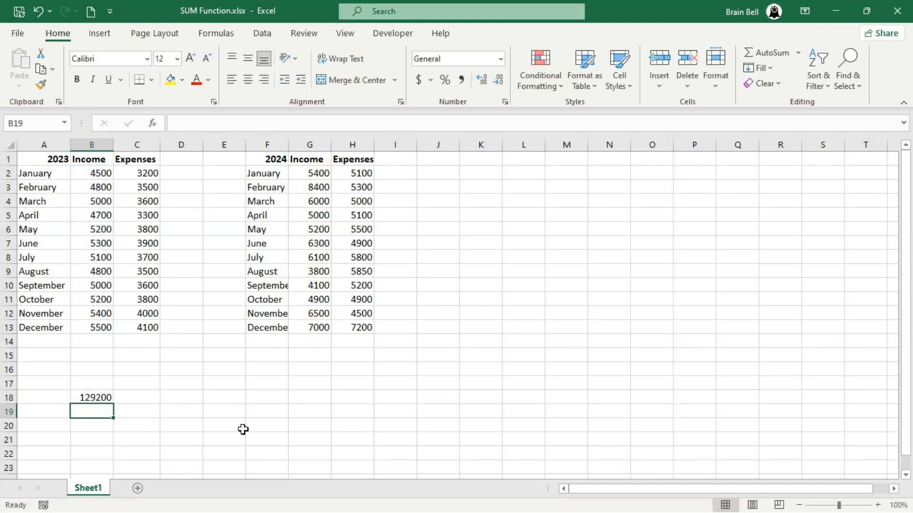
Step: Extend the B18 formula to subtract both years' expenses by appending - SUM(C2:C13, H2:H13)
key(Up)
double_click(102, 397)
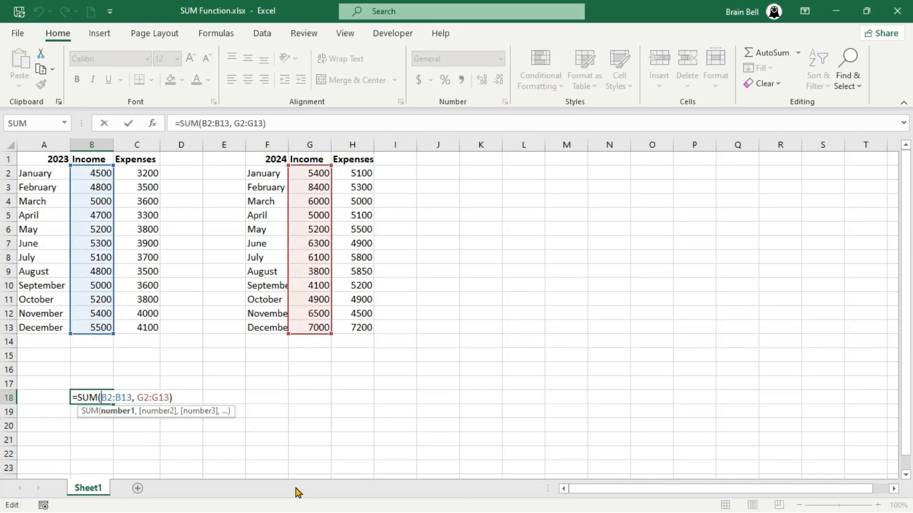
key(Right)
key(Right)
key(Right)
key(Right)
key(Right)
key(Right)
key(Right)
key(Right)
text(- SU)
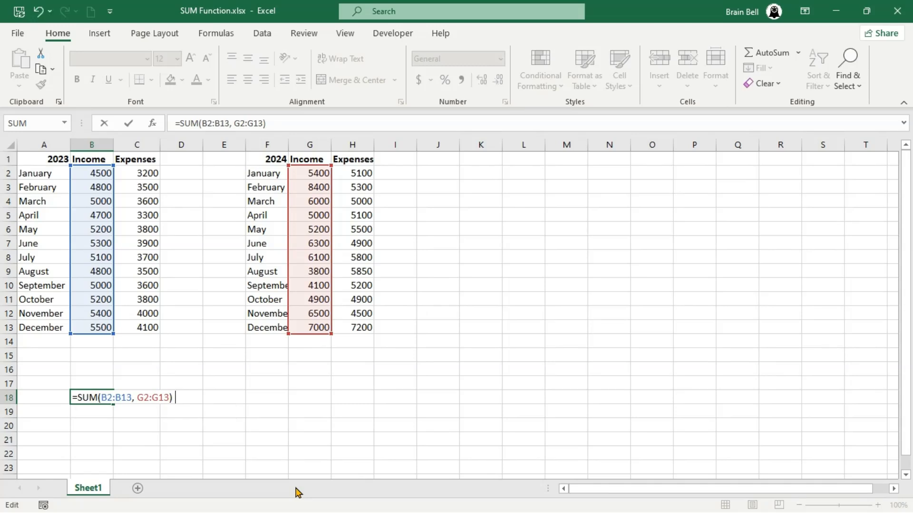
text(M()
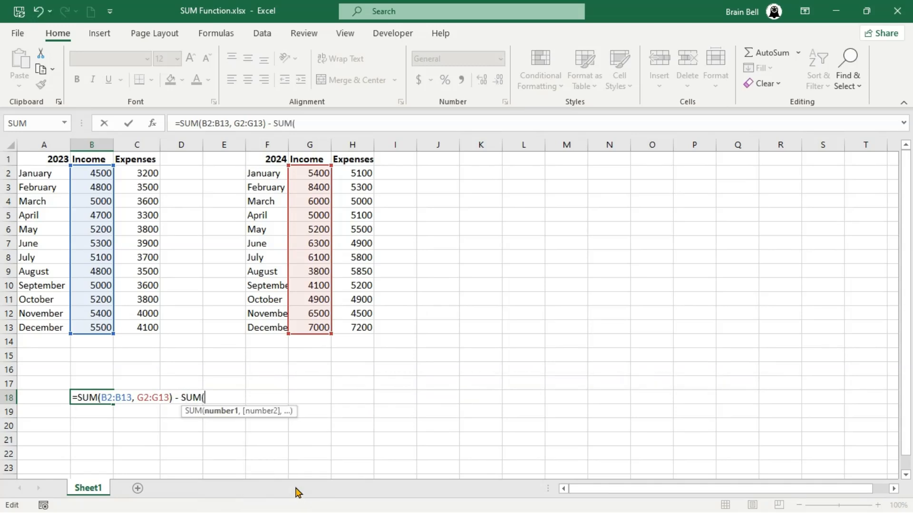
text(C2:)
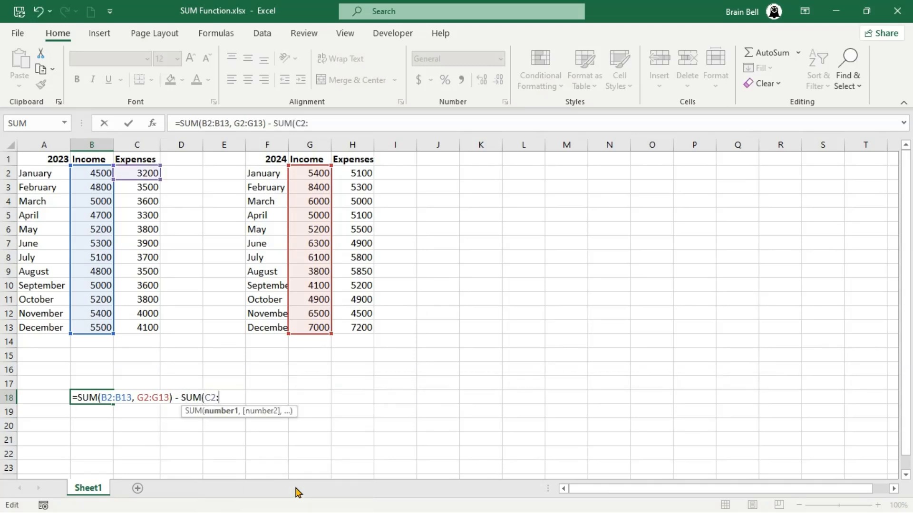
text(C13,)
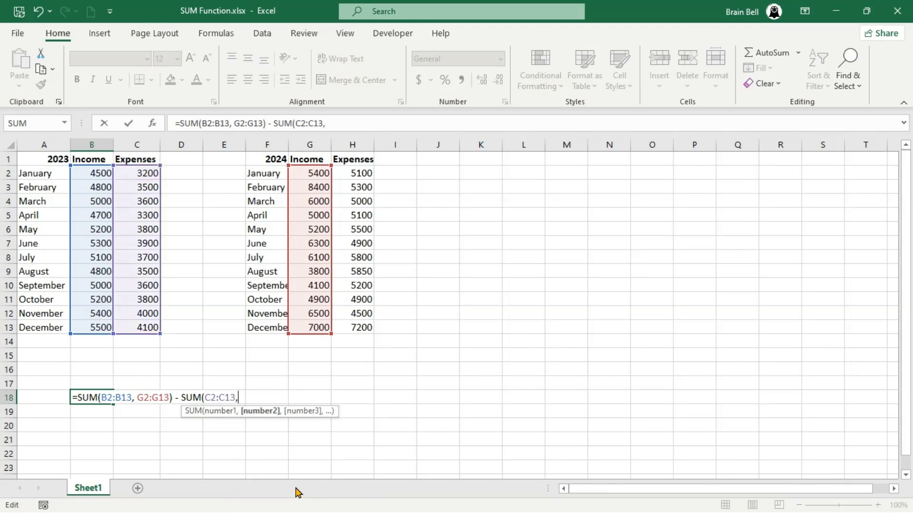
text( H2:)
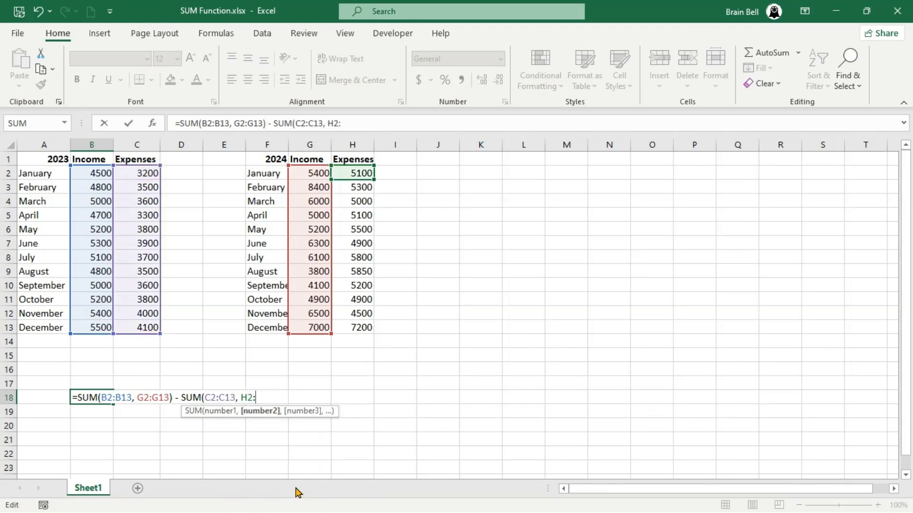
text(H13)
key(Return)
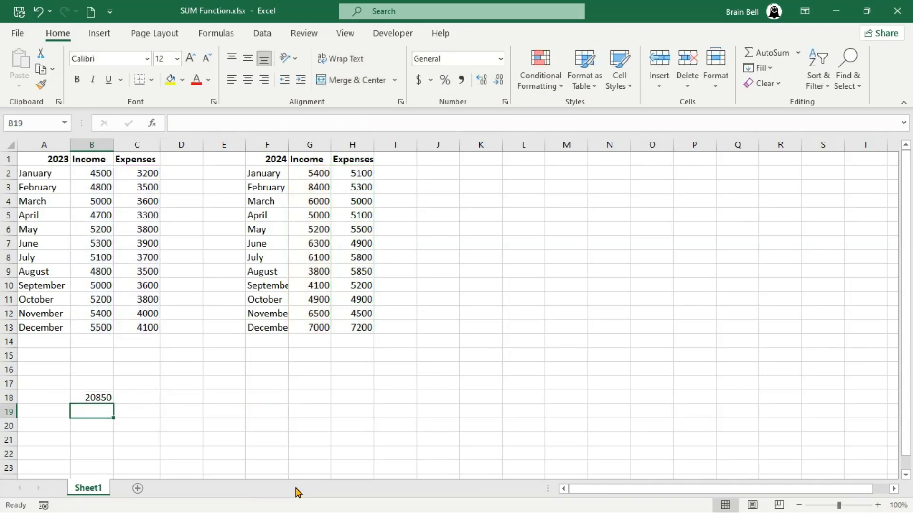
Step: Clear the formula from cell B18
key(Up)
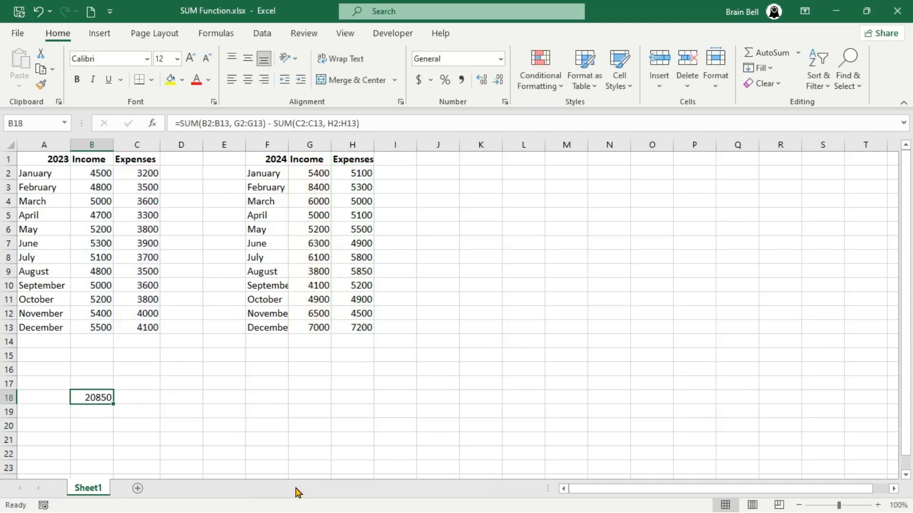
key(Delete)
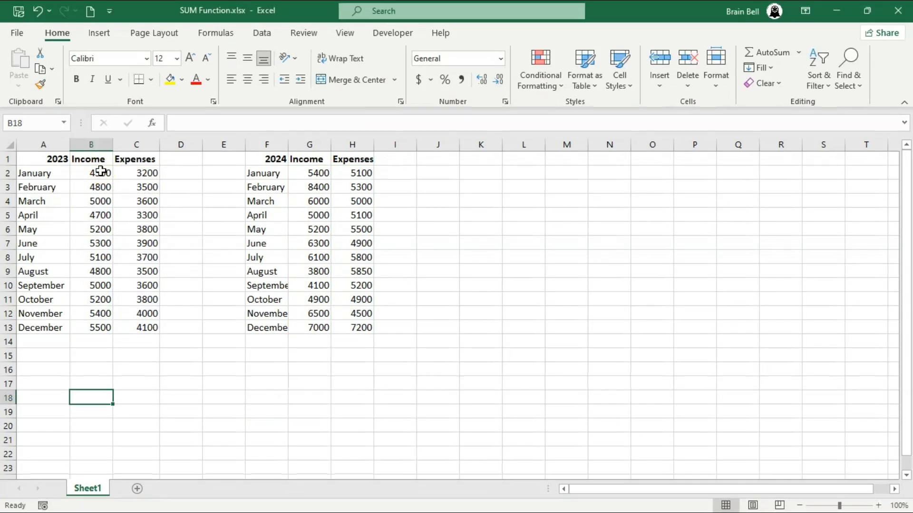
Step: Select the 2023 and 2024 income ranges B2:B13 and G2:G13 together and name the selection INCOME
drag(100, 171, 108, 329)
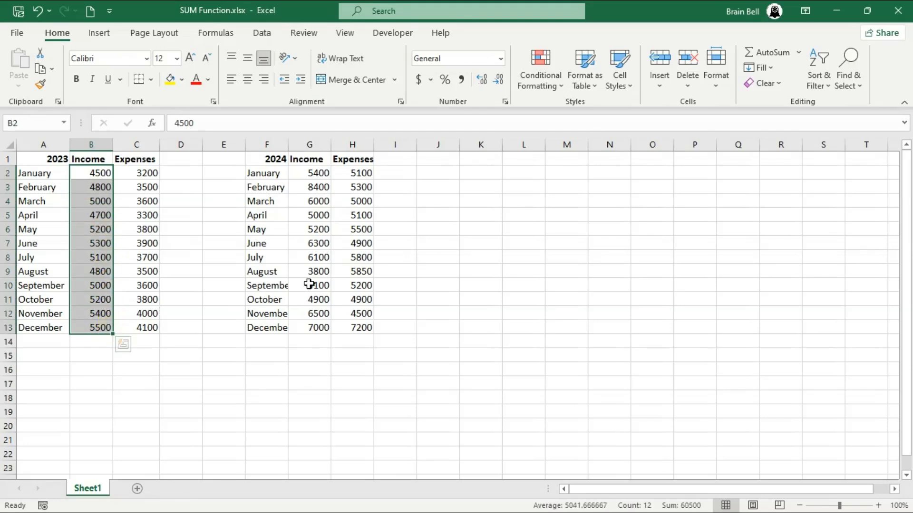
drag(309, 173, 316, 329)
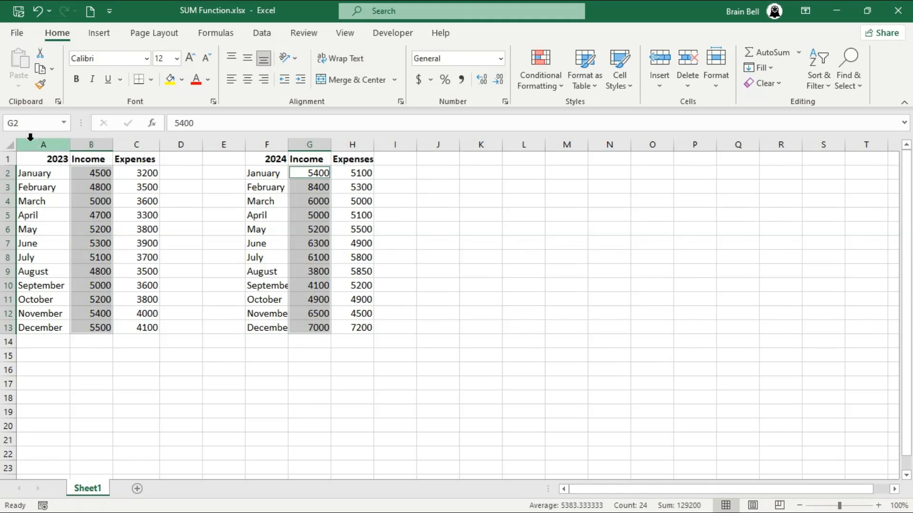
click(14, 123)
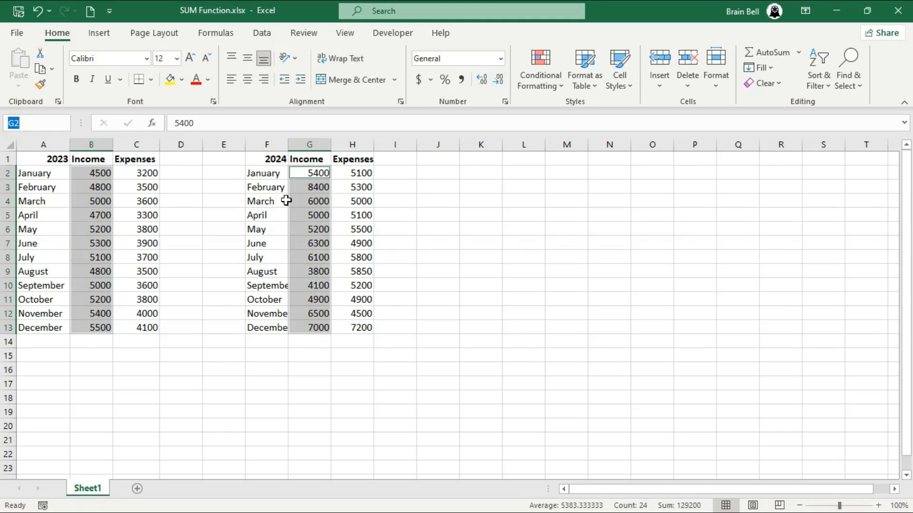
text(INCOME)
key(Return)
Step: Enter =SUM(INCOME) in cell B16 and check which ranges the formula covers
click(96, 369)
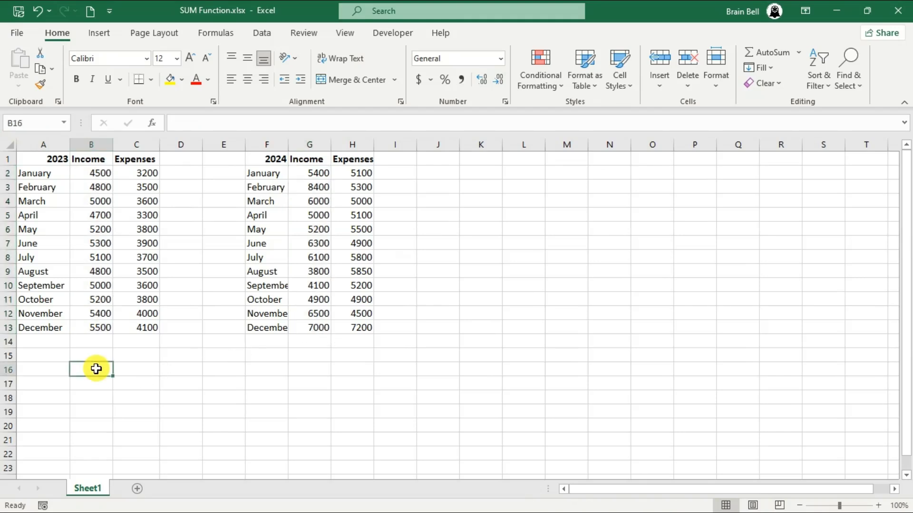
text(=)
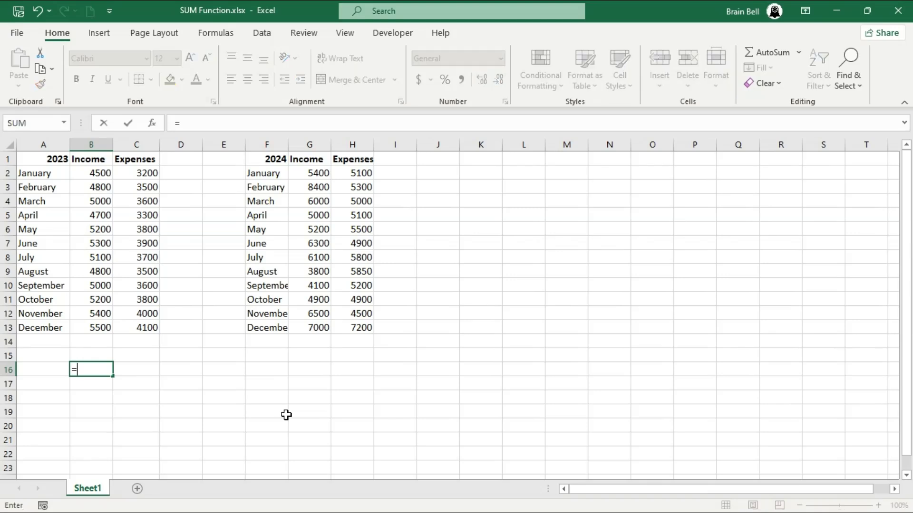
text(SUM(INCOME))
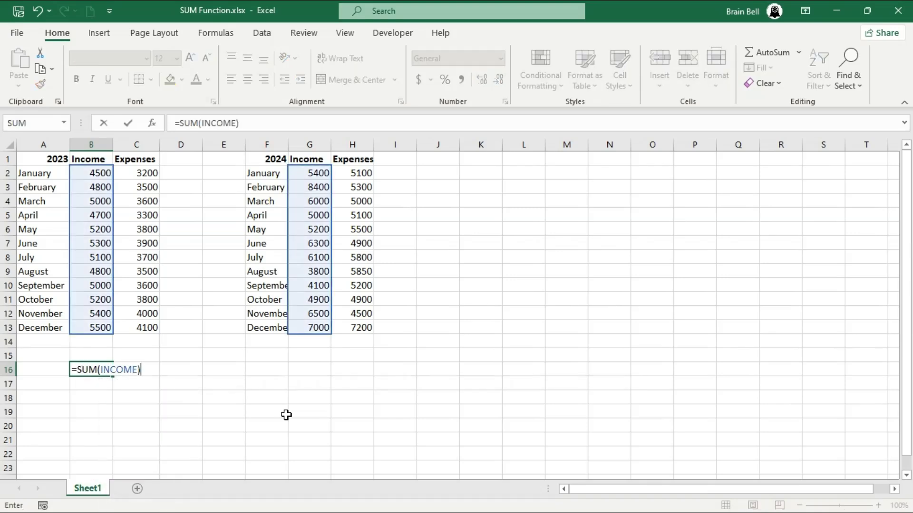
key(Return)
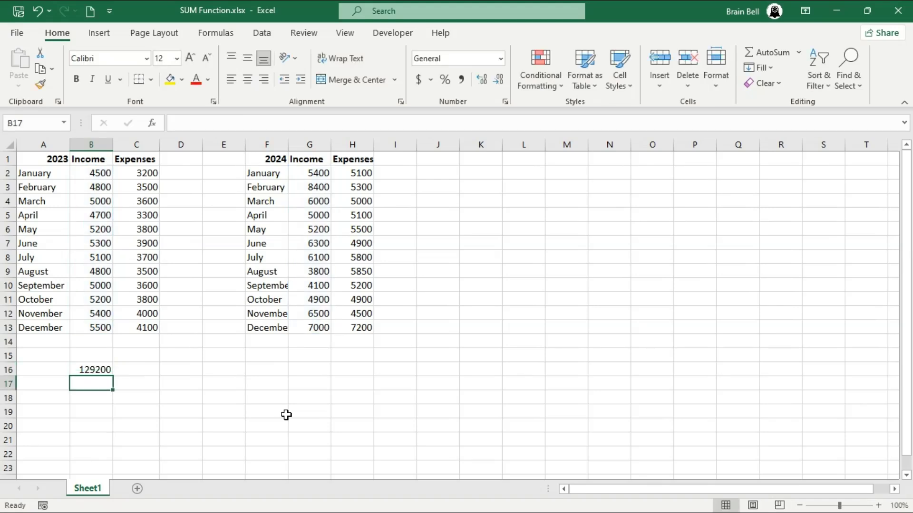
key(Up)
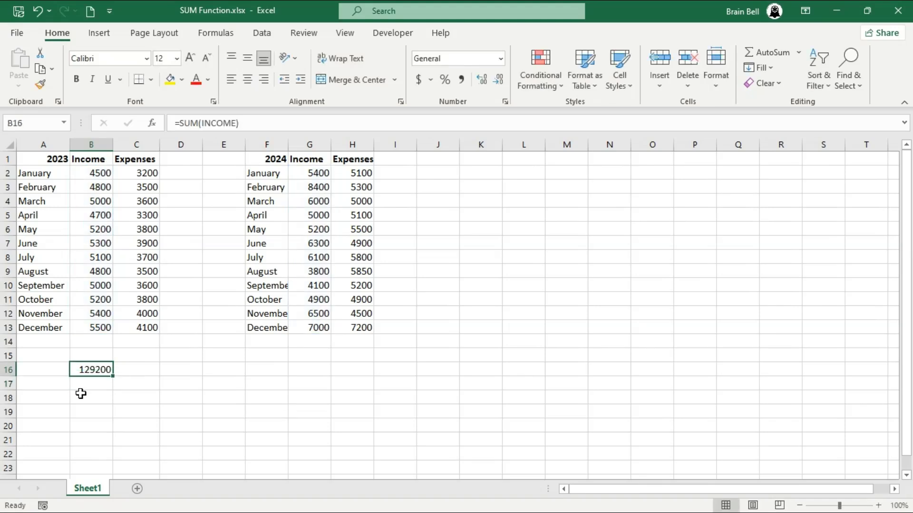
click(94, 375)
double_click(94, 369)
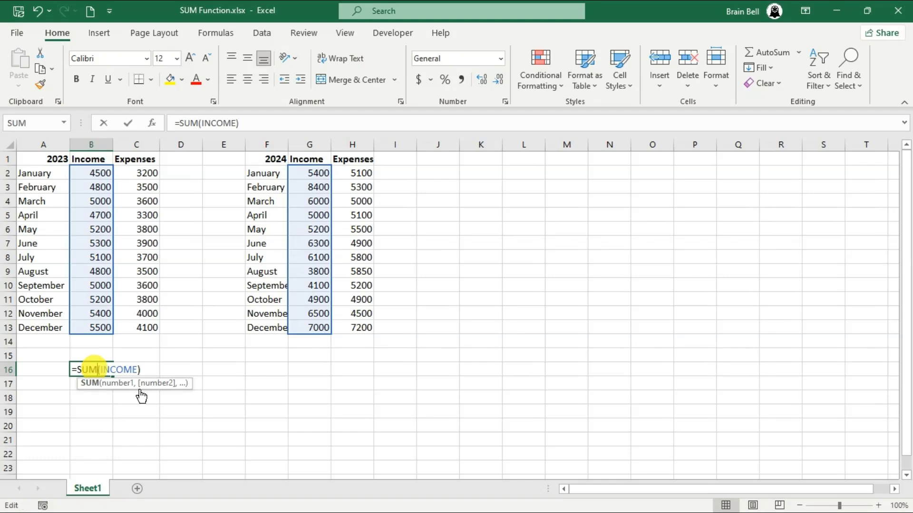
click(190, 395)
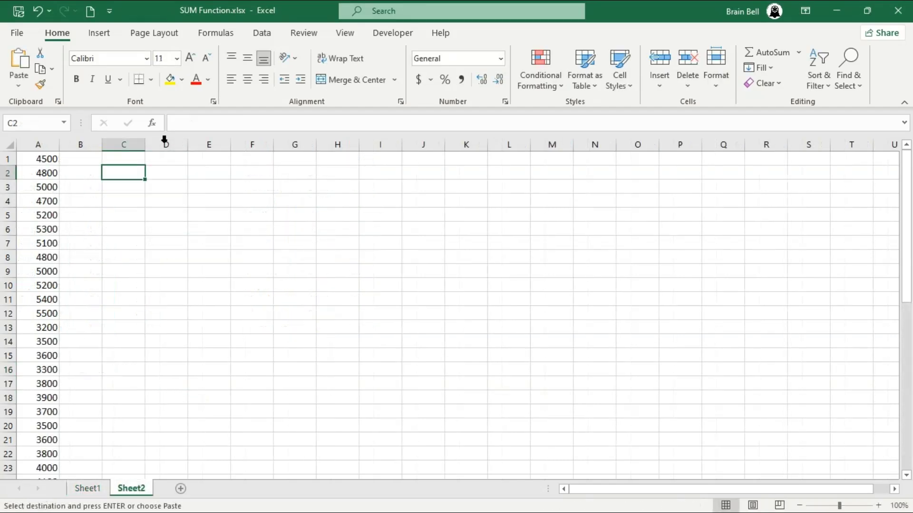
Step: Examine the list of values in column A of Sheet2 from the first row to the last
key(Left)
key(Left)
key(Down)
key(Down)
key(Down)
key(Down)
key(Down)
key(Down)
key(Down)
key(Down)
key(Down)
key(Down)
key(Down)
key(Down)
key(Down)
key(Down)
key(Down)
key(Down)
key(Down)
key(Down)
key(Down)
key(Down)
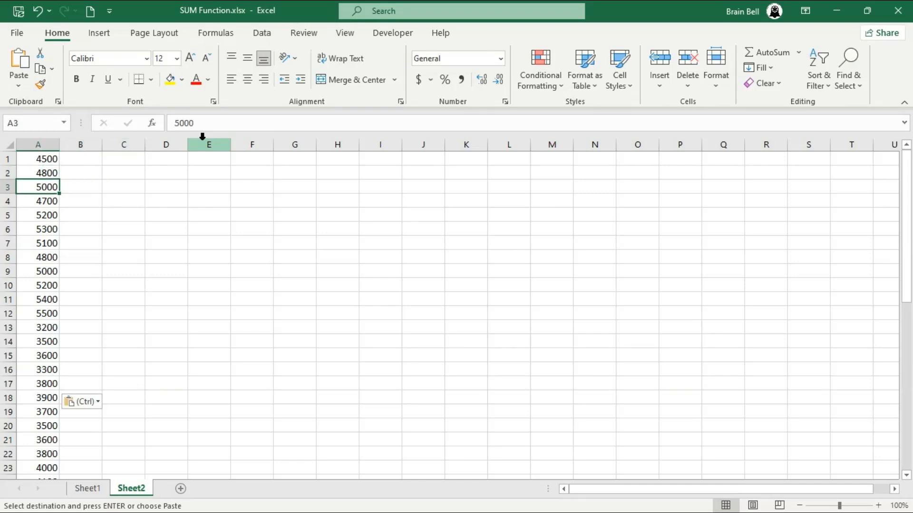
key(Up)
key(Up)
key(Up)
key(Up)
key(Up)
key(Up)
key(Up)
key(Up)
key(Up)
key(Up)
key(Up)
key(Up)
key(Up)
key(Up)
key(Up)
key(Up)
key(Up)
key(Up)
key(Up)
key(Up)
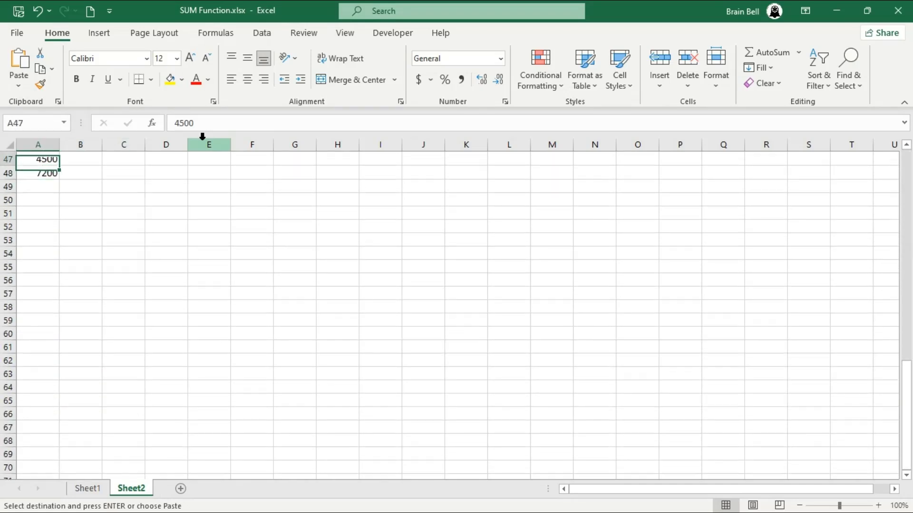
key(Up)
key(Up)
key(Up)
key(Up)
key(Up)
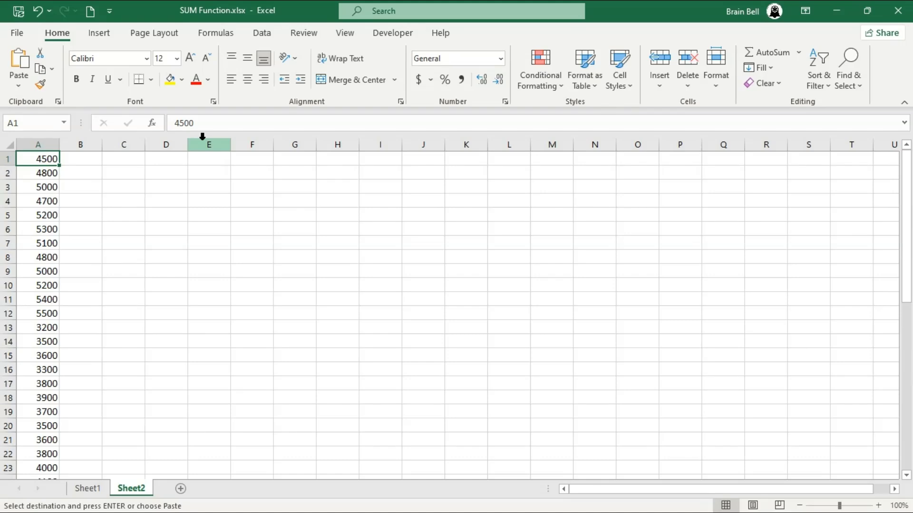
Step: Enter =SUM(A:A) in cell C1 of Sheet2 to total the entire column A
key(Right)
key(Right)
text(=SUM)
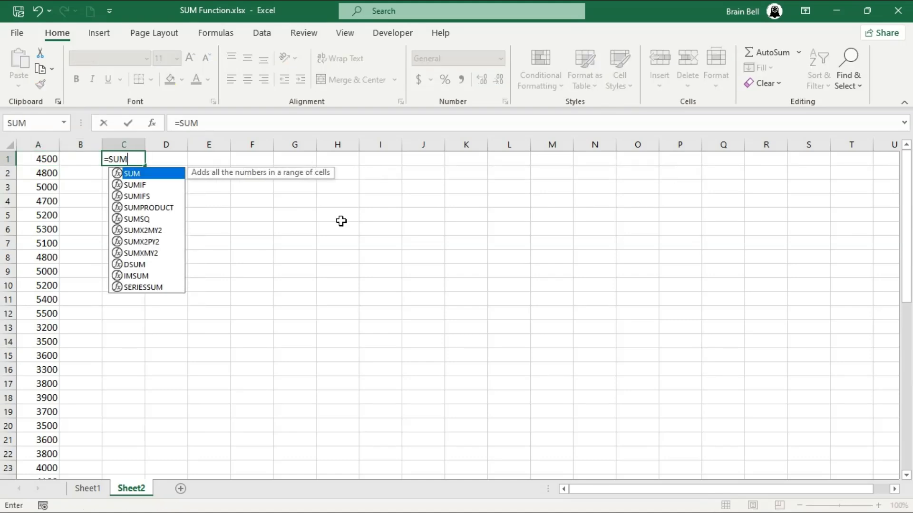
text((A:)
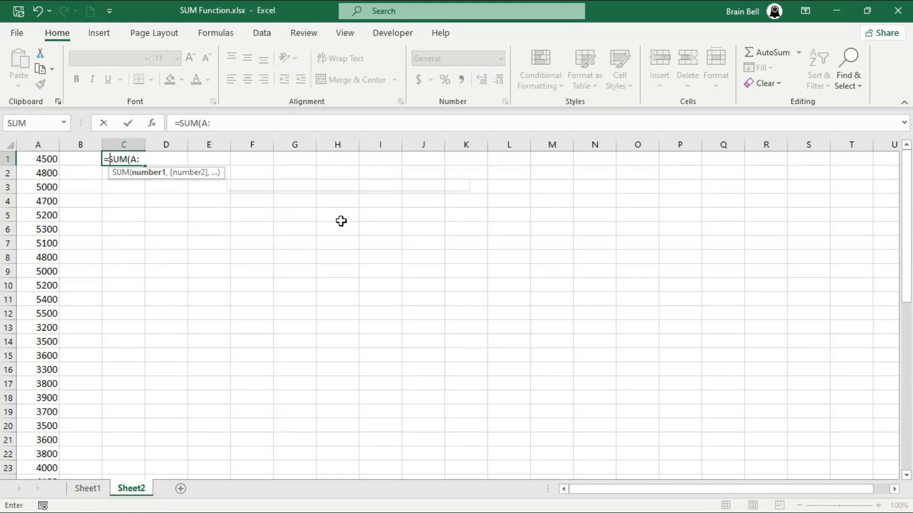
text(A))
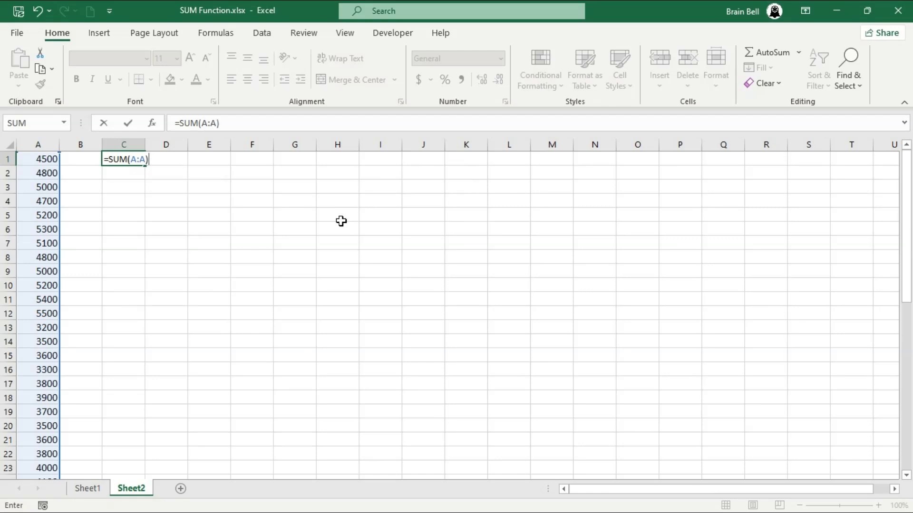
key(Return)
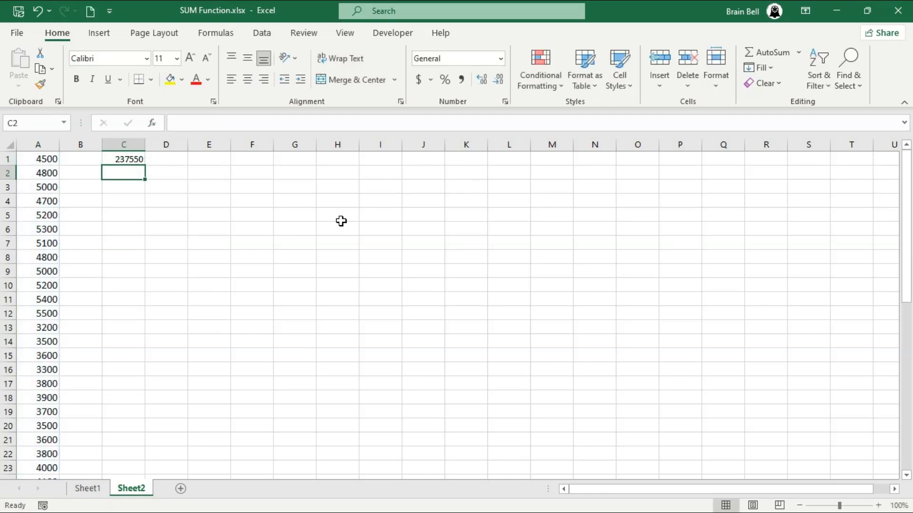
key(Up)
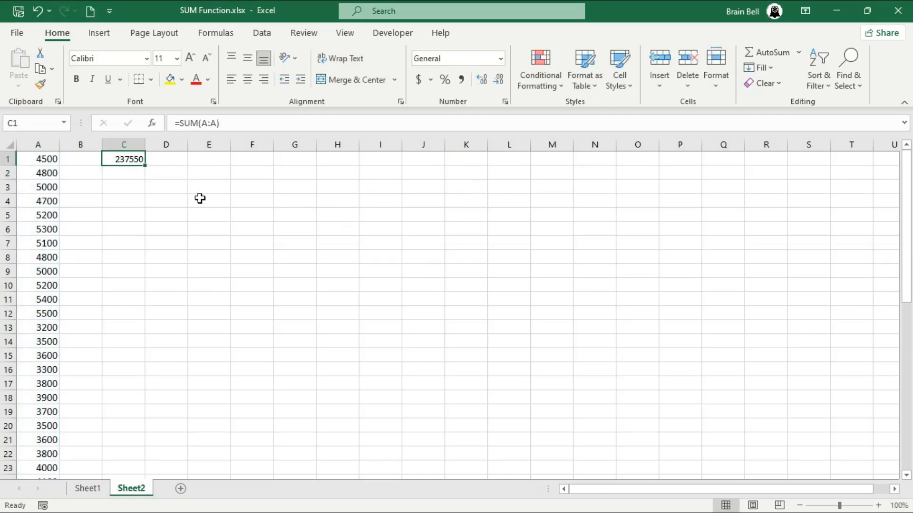
Step: Check the extent of the column range referenced by the C1 formula and clear the cell
double_click(125, 159)
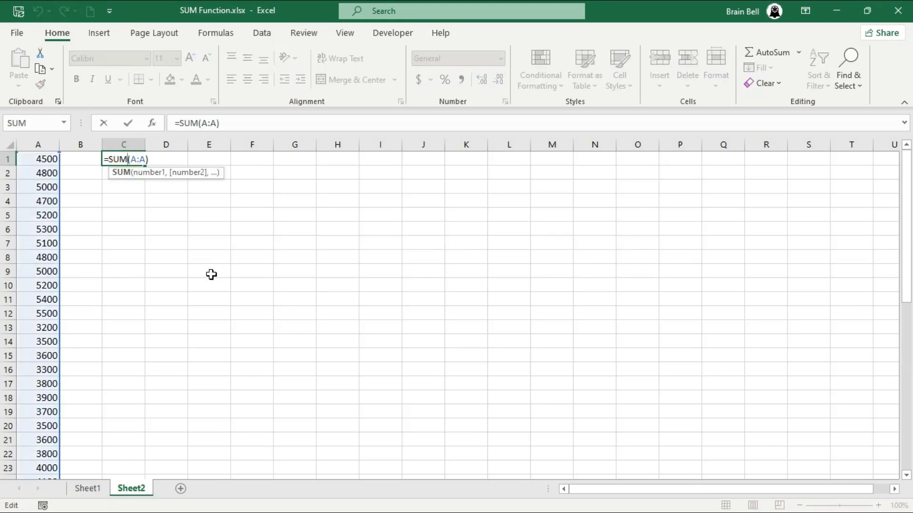
scroll(214, 271, down, 20)
scroll(213, 271, down, 4)
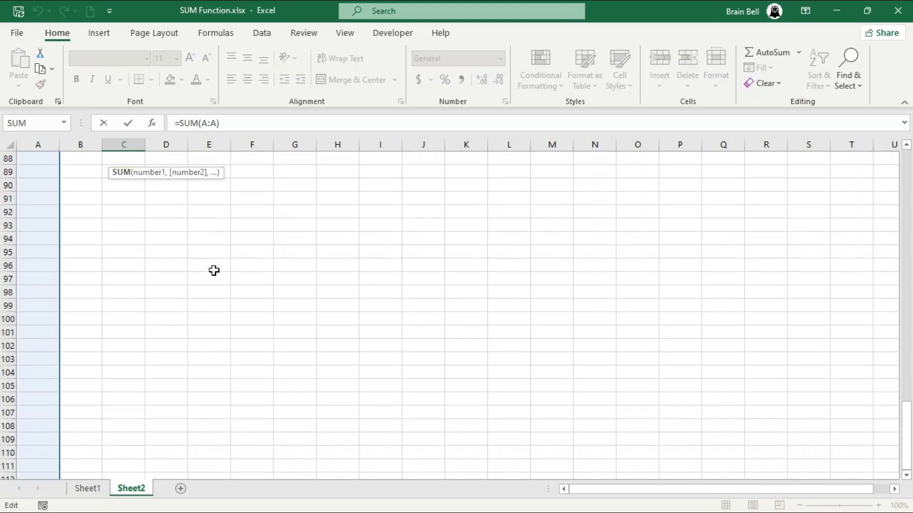
scroll(214, 270, up, 20)
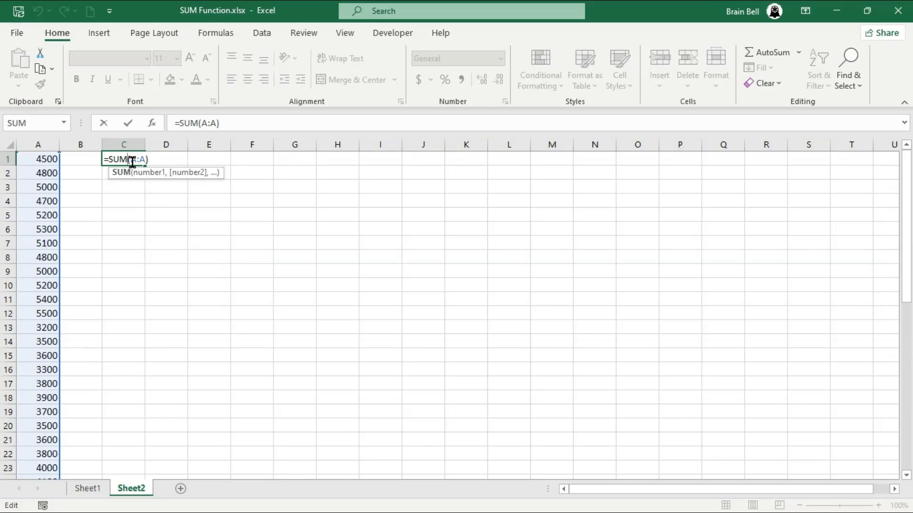
key(Escape)
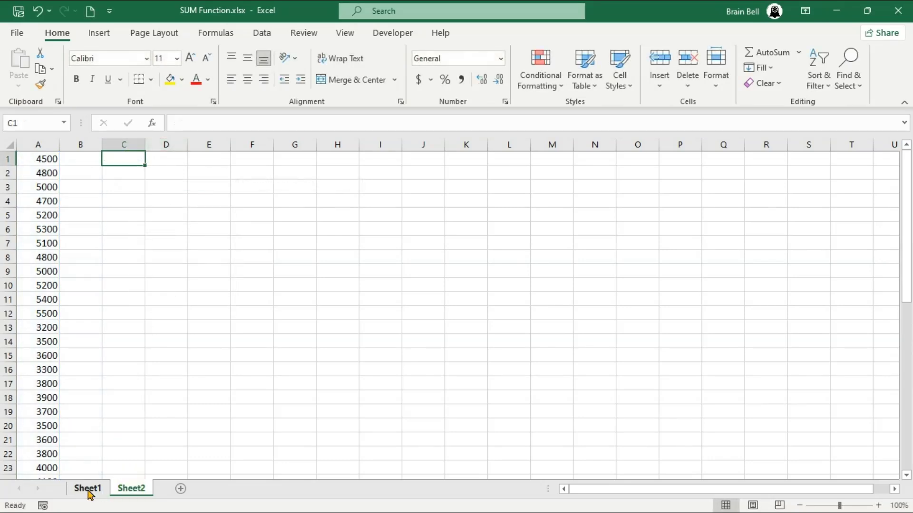
Step: Enter =SUM(Sheet2!A:A) in cell B16 of Sheet1 to total column A of the other sheet
click(88, 489)
text(=SUM()
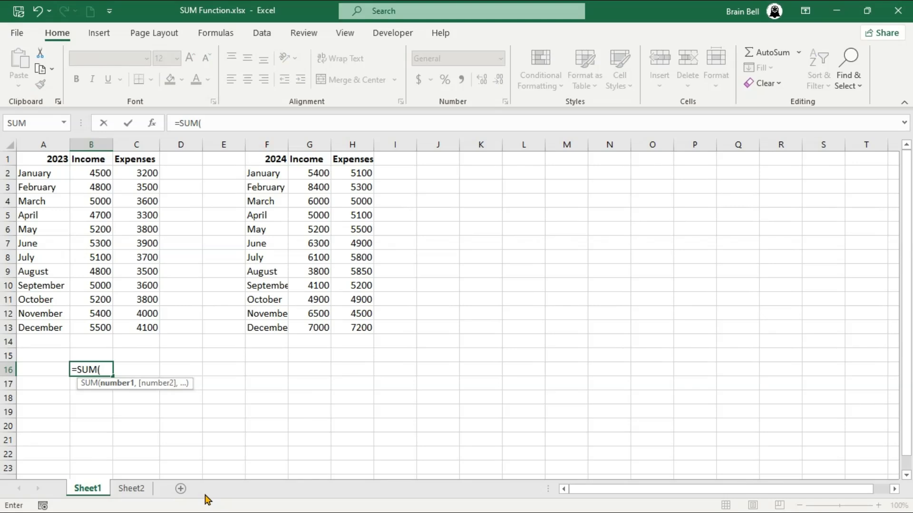
text(Sheet2!A:A))
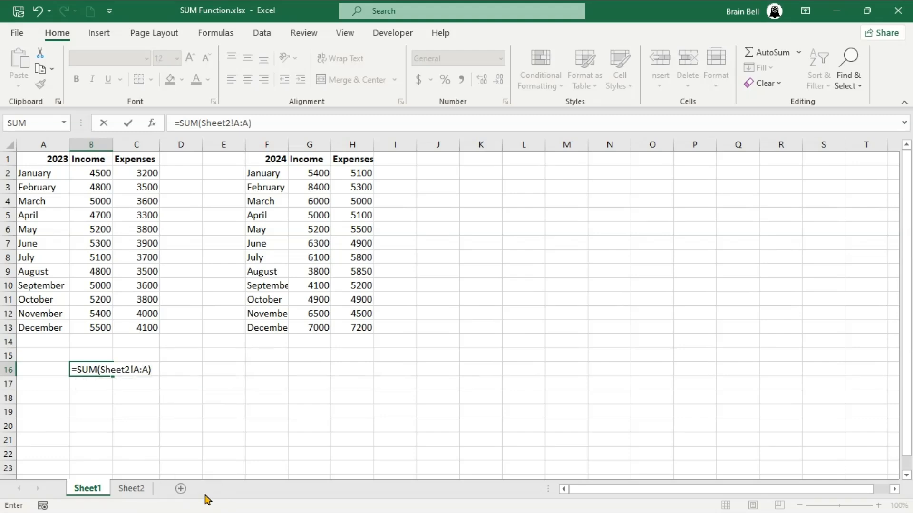
key(ctrl+Return)
Step: Check the data rows on Sheet2 and change the Sheet1 B16 formula to =SUM(Sheet2!A1:A48)
click(131, 488)
scroll(87, 442, down, 12)
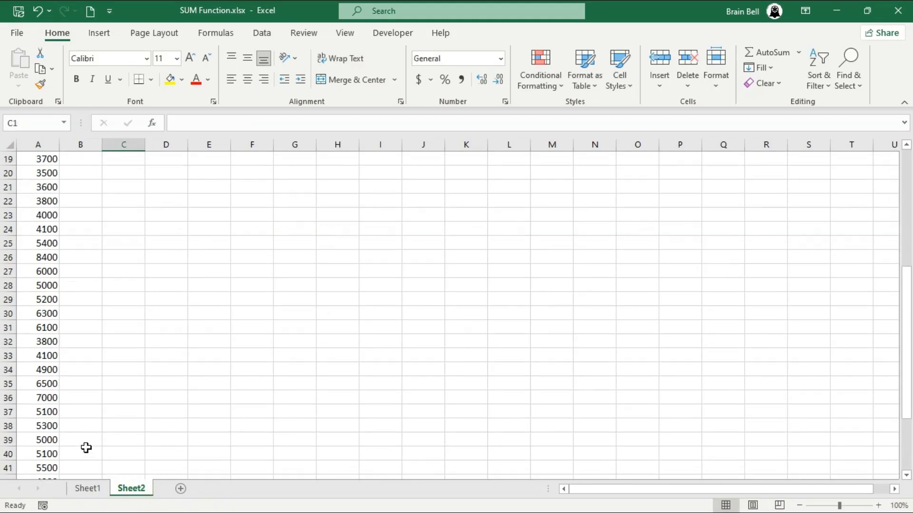
click(88, 489)
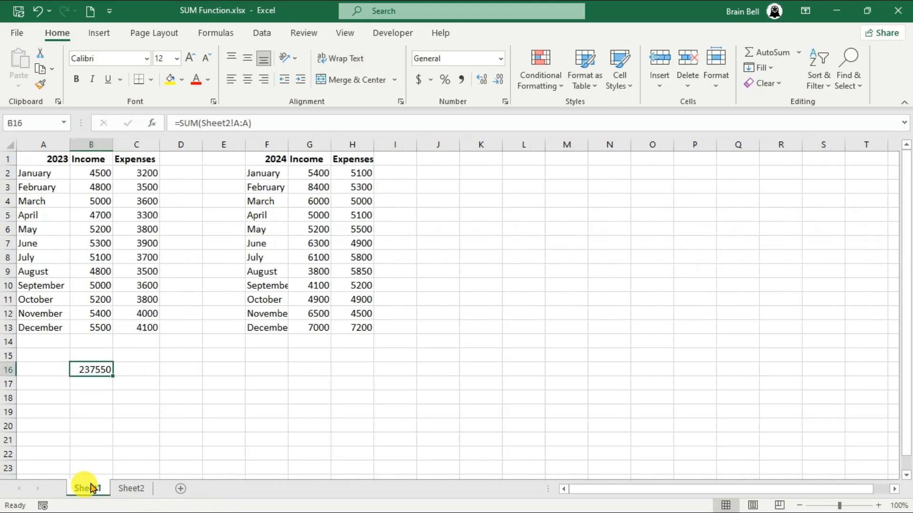
double_click(90, 369)
click(138, 371)
key(Delete)
key(Delete)
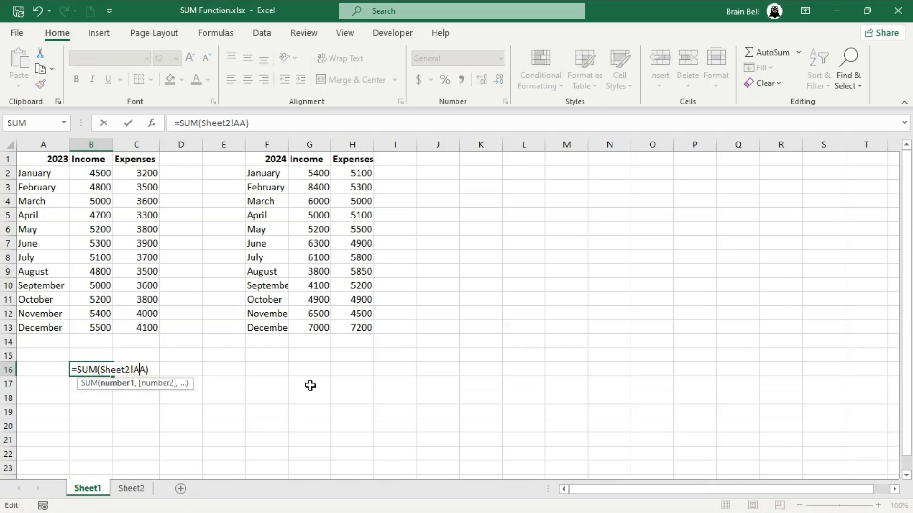
key(BackSpace)
text(A1:A48)
key(Return)
key(Up)
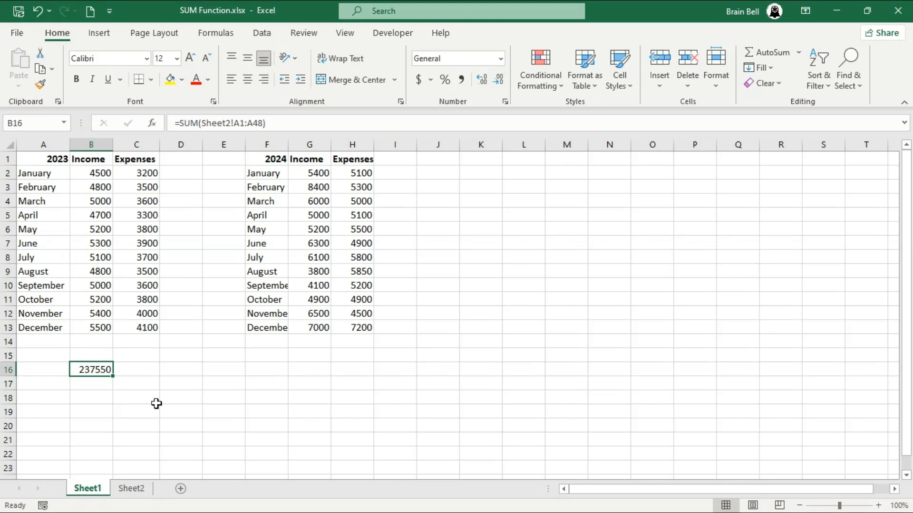
click(107, 368)
double_click(108, 367)
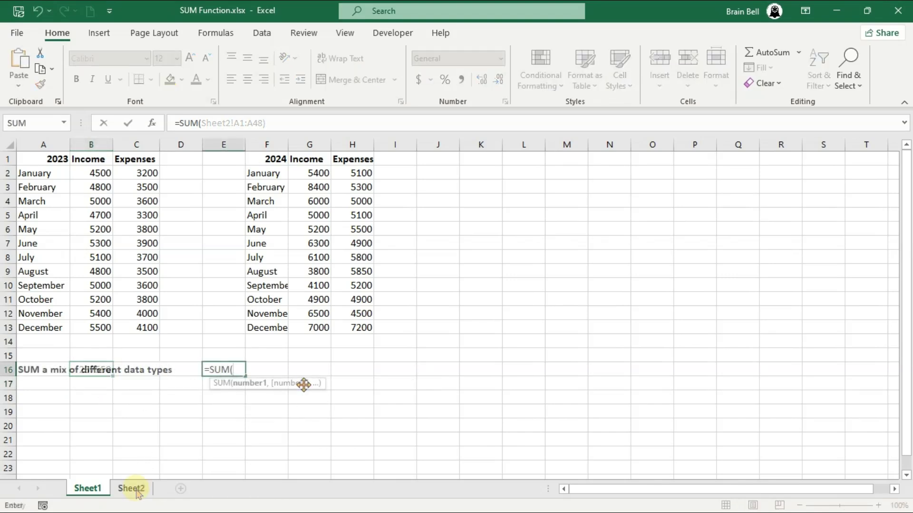
Step: Complete the formula in E16 as =SUM("123", TRUE, B2:B13) to sum a mix of data types
text(")
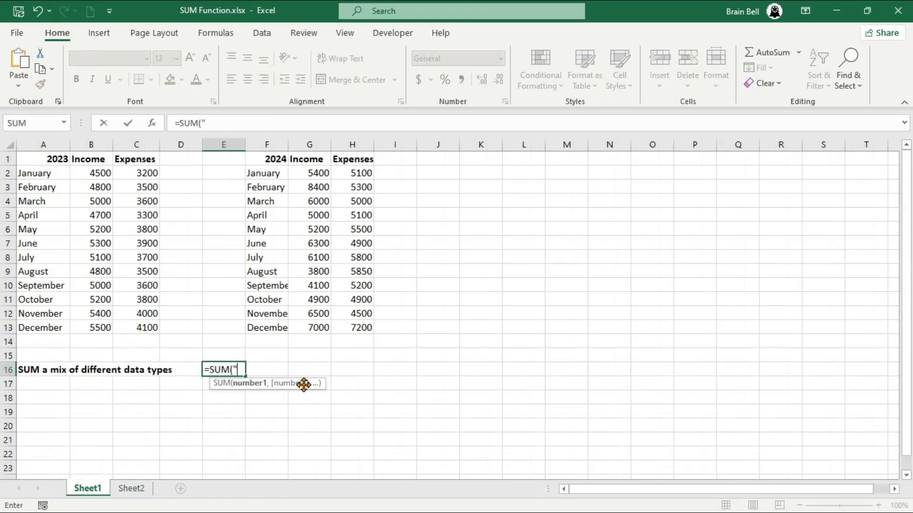
text(123", T)
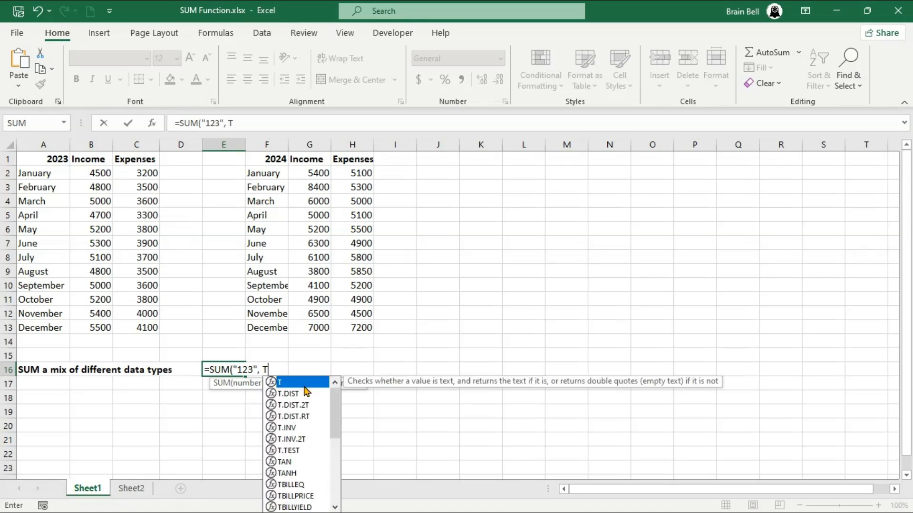
text(RUE, B2:)
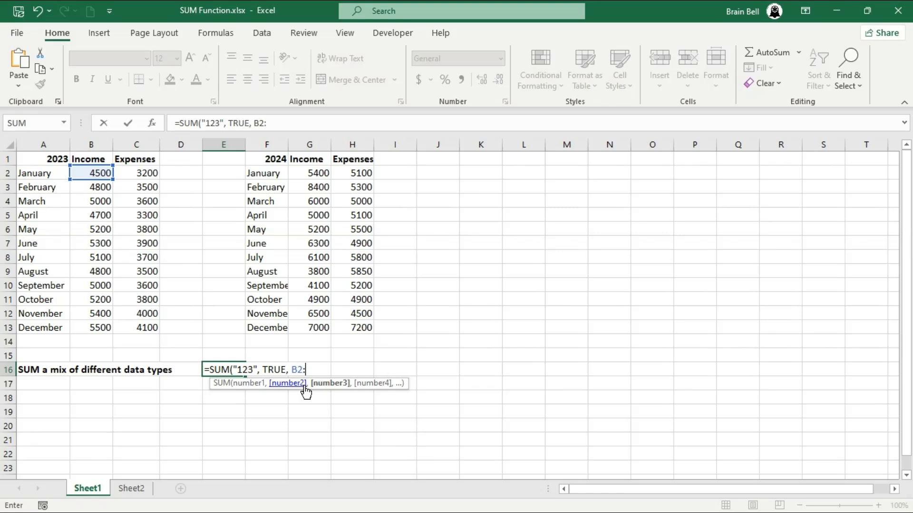
text(B13)
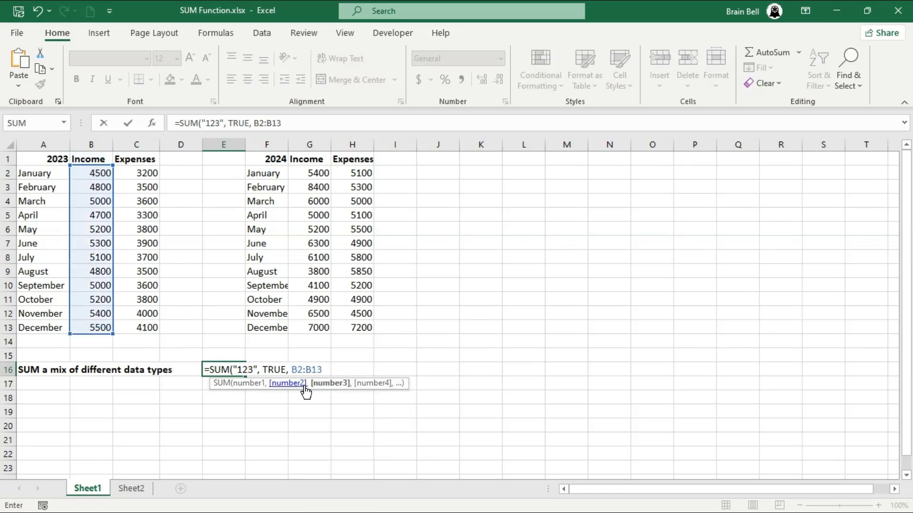
text())
key(Return)
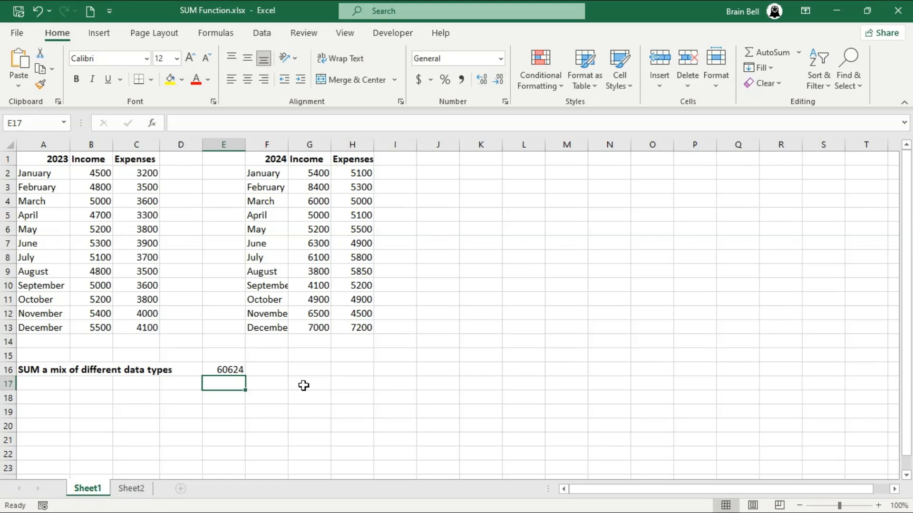
Step: Enter =SUM(TRUE,TRUE) in cell E17 to sum two logical values
text(=SUM)
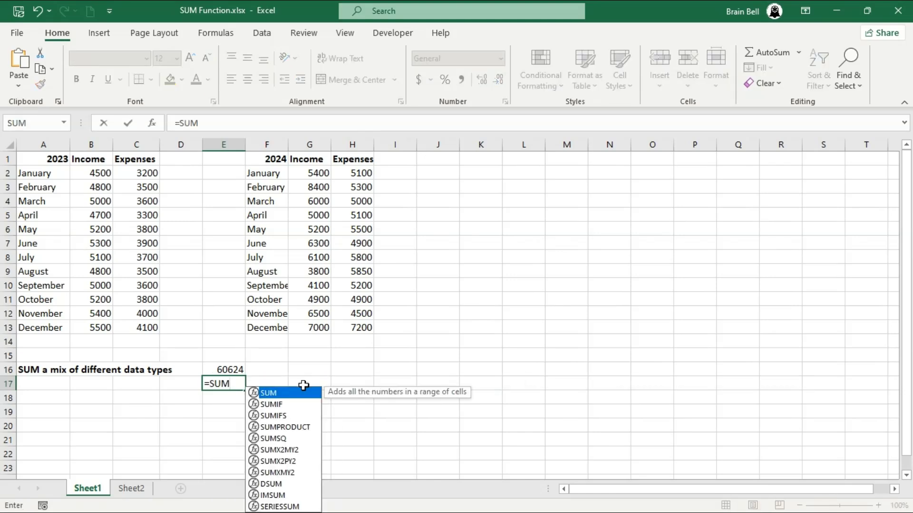
text((TRU)
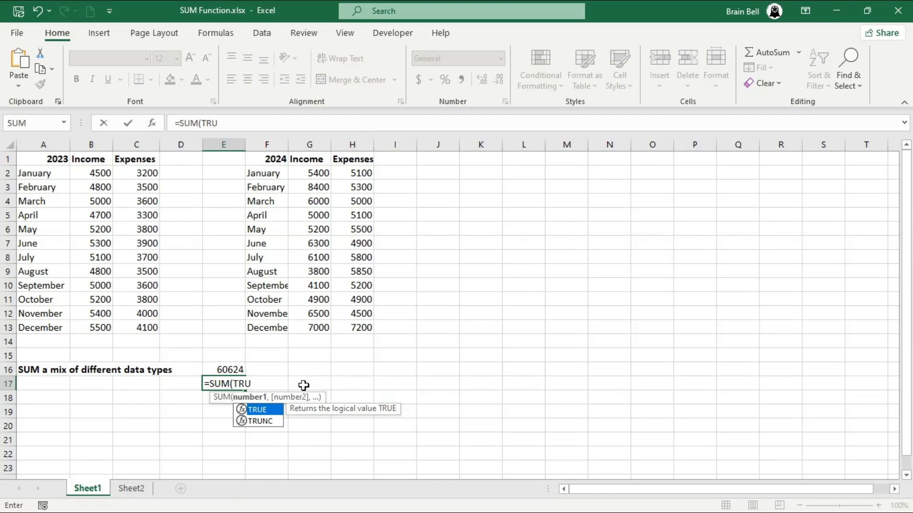
text(E)
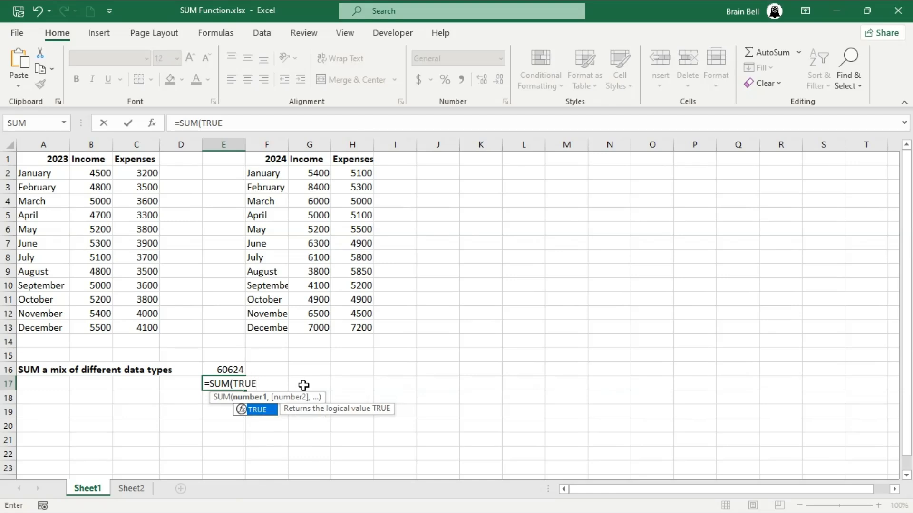
text(,TRUE))
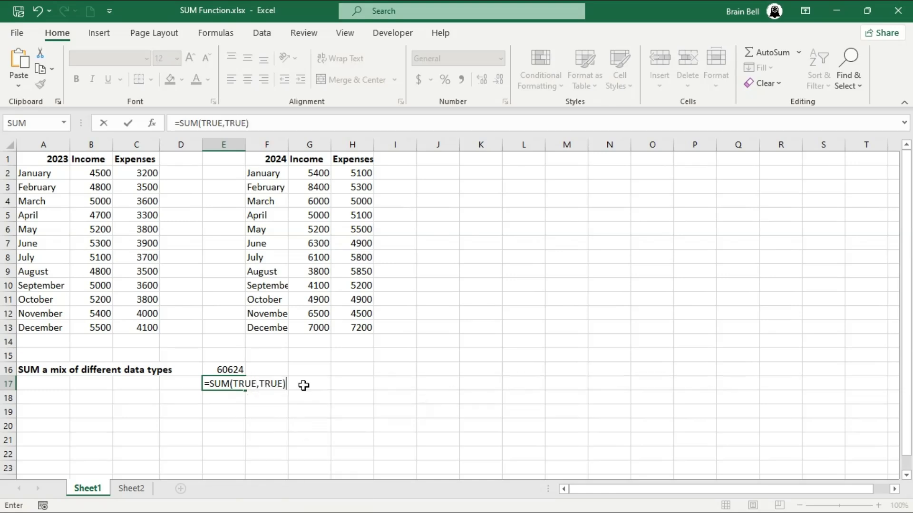
key(Return)
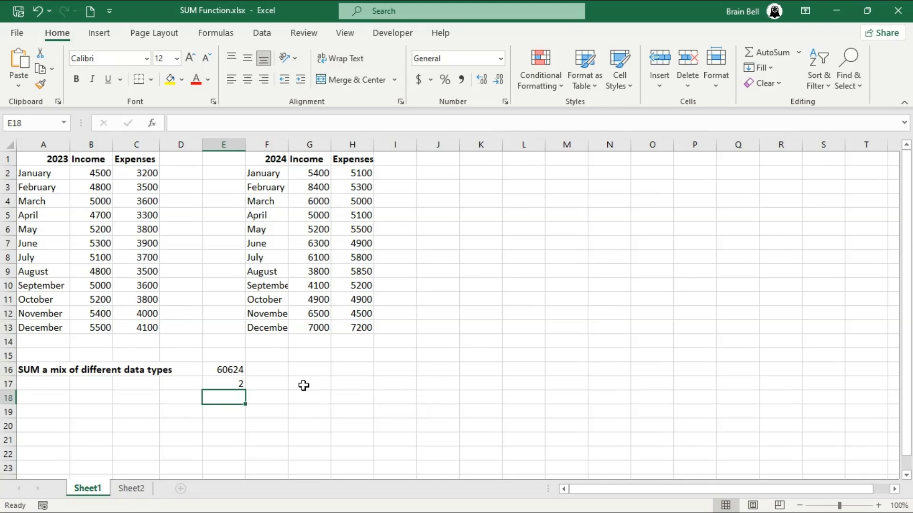
Step: Enter =SUM(TRUE,1,2) in cell E18 to add a logical value to the numbers 1 and 2
text(=SUM(T)
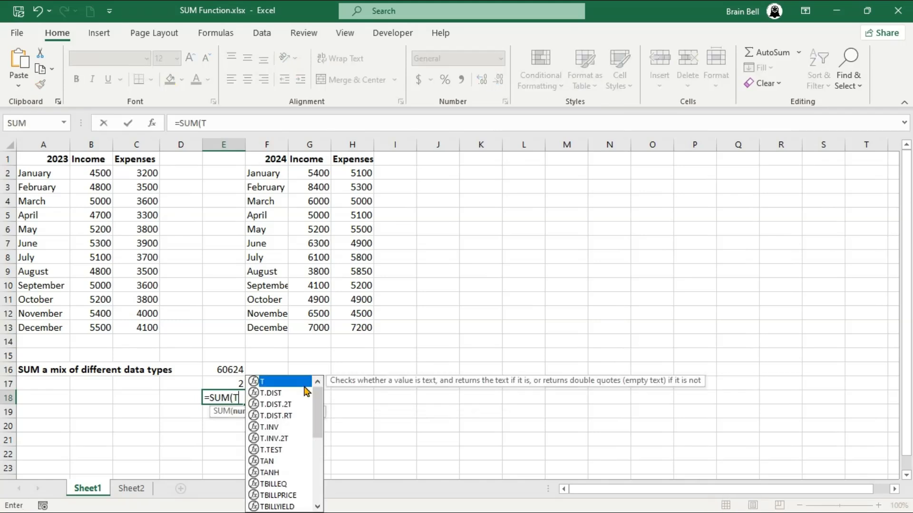
text(RUE)
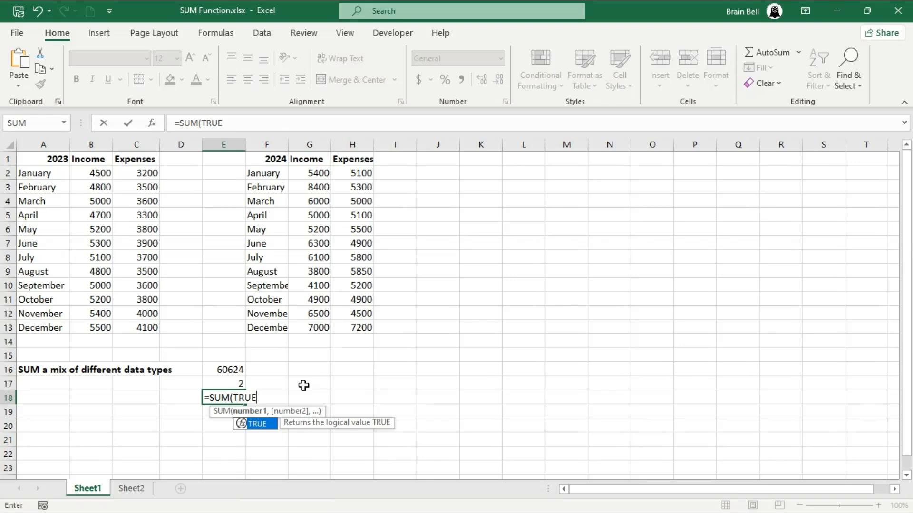
text(,1,2)
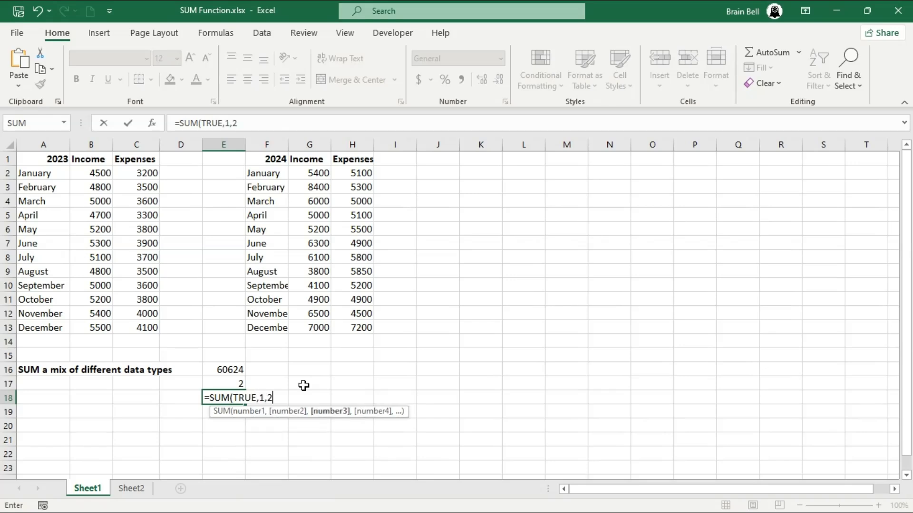
text())
key(Return)
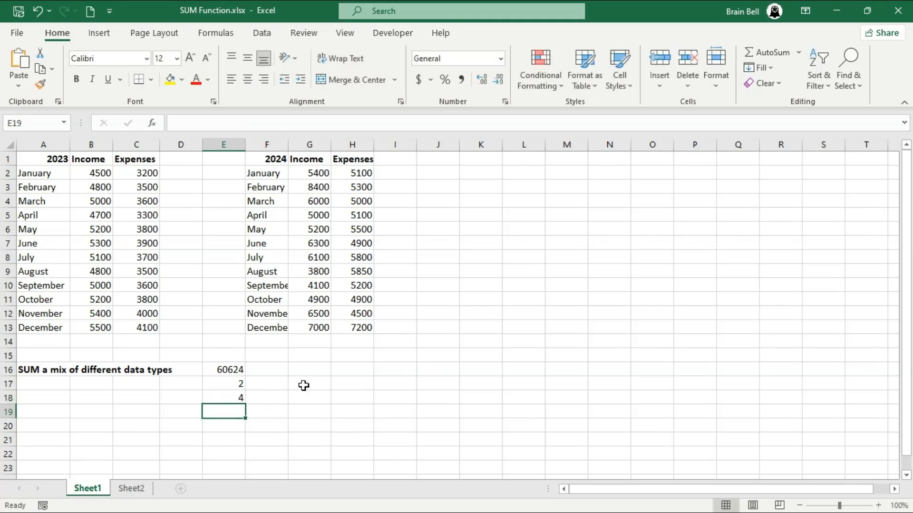
Step: Enter =SUM(FALSE) in cell E19 and =SUM(TRUE) in cell E20 to evaluate each logical value separately
text(=SUM)
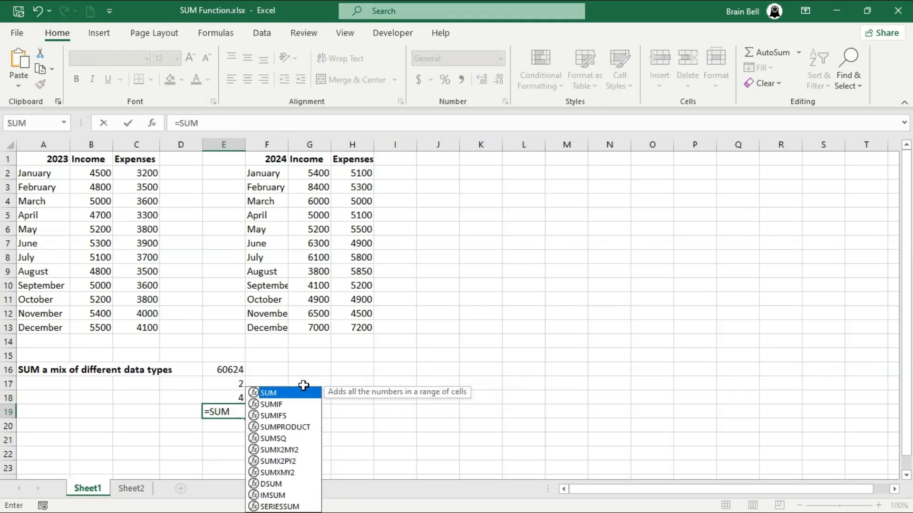
text((FALSE))
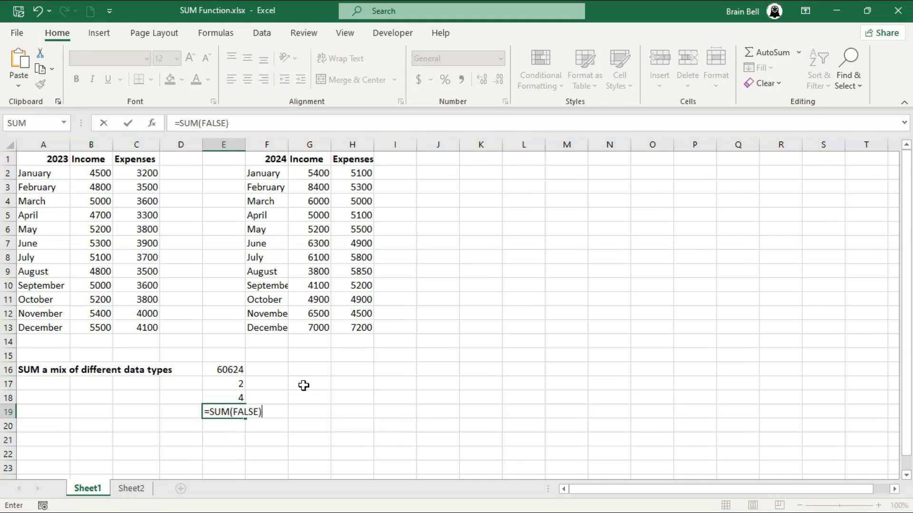
key(Return)
text(=S)
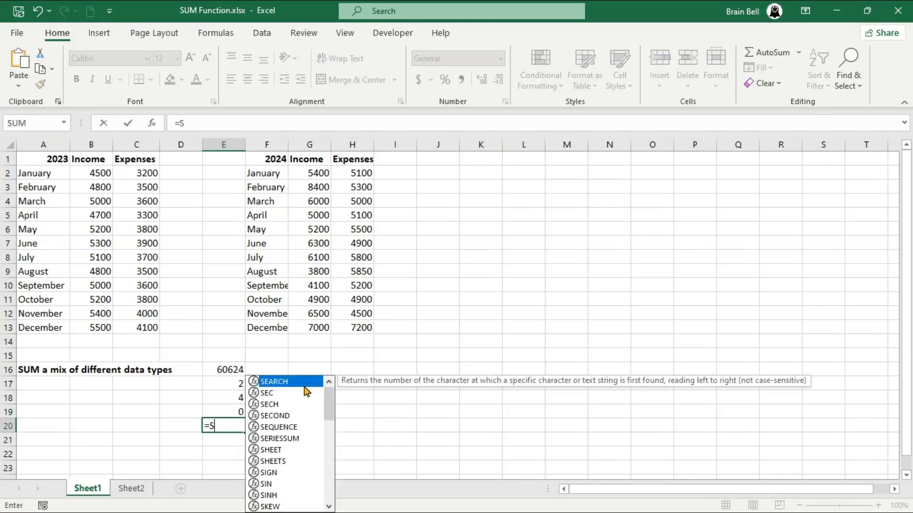
text(UM(TRUE))
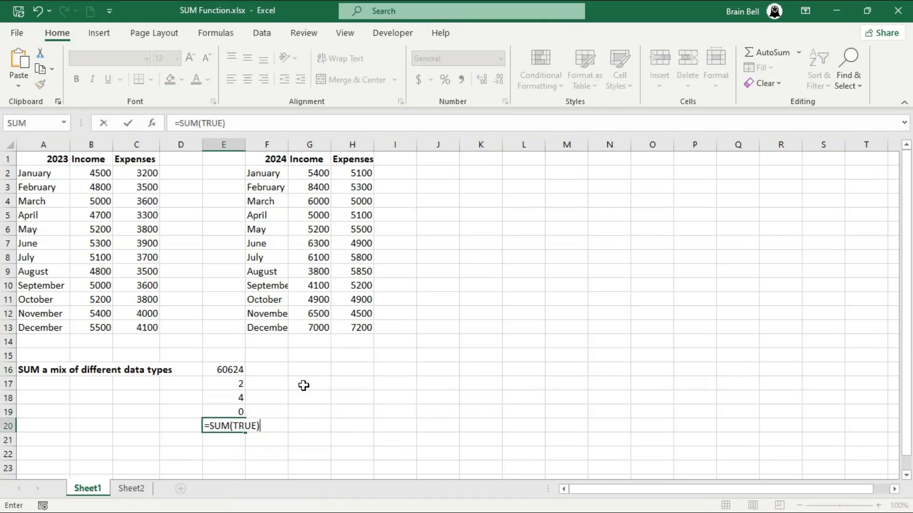
key(Return)
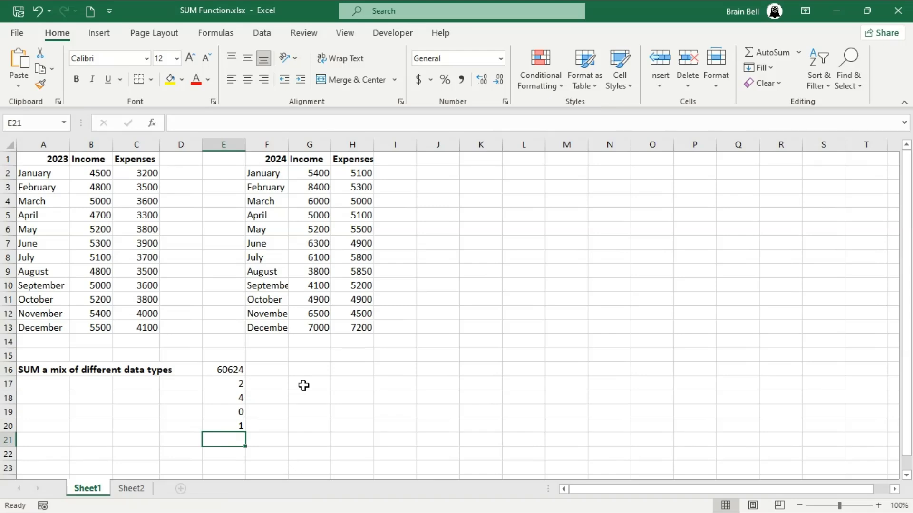